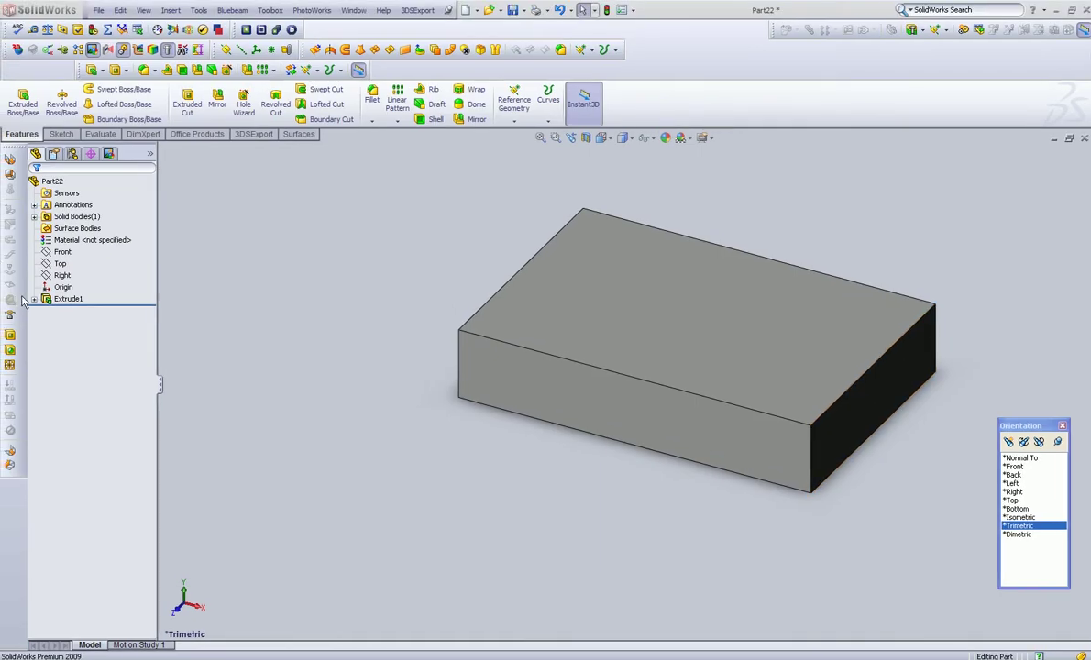
# Open Sketch1 under Extrude1 for editing, then exit and rebuild the extrusion.
pyautogui.click(30, 299)
pyautogui.click(71, 309)
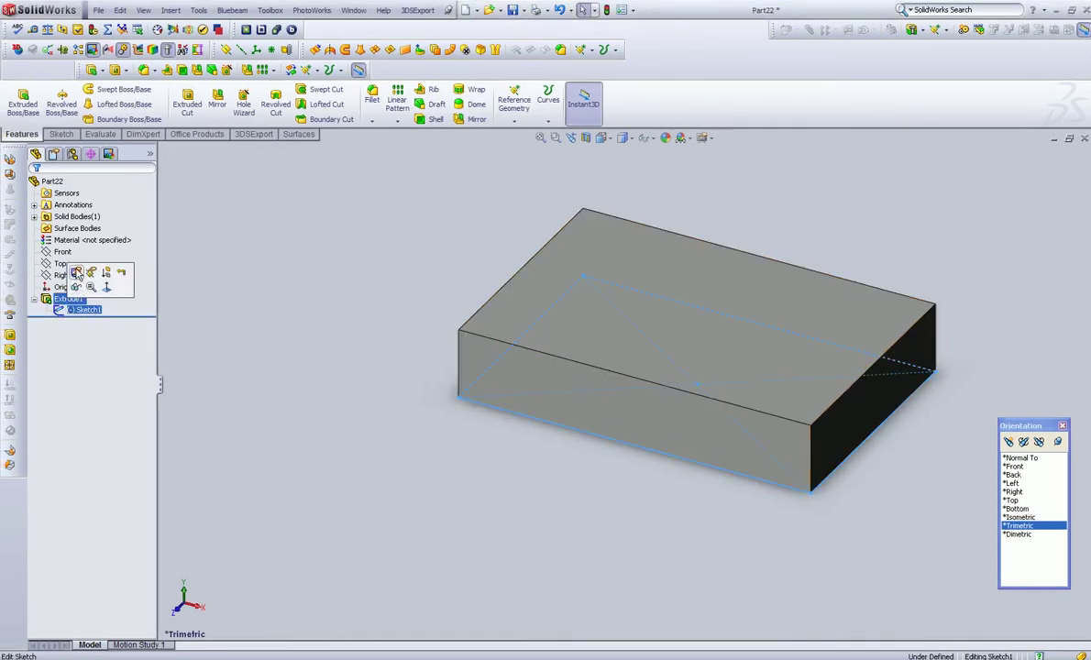
pyautogui.click(76, 272)
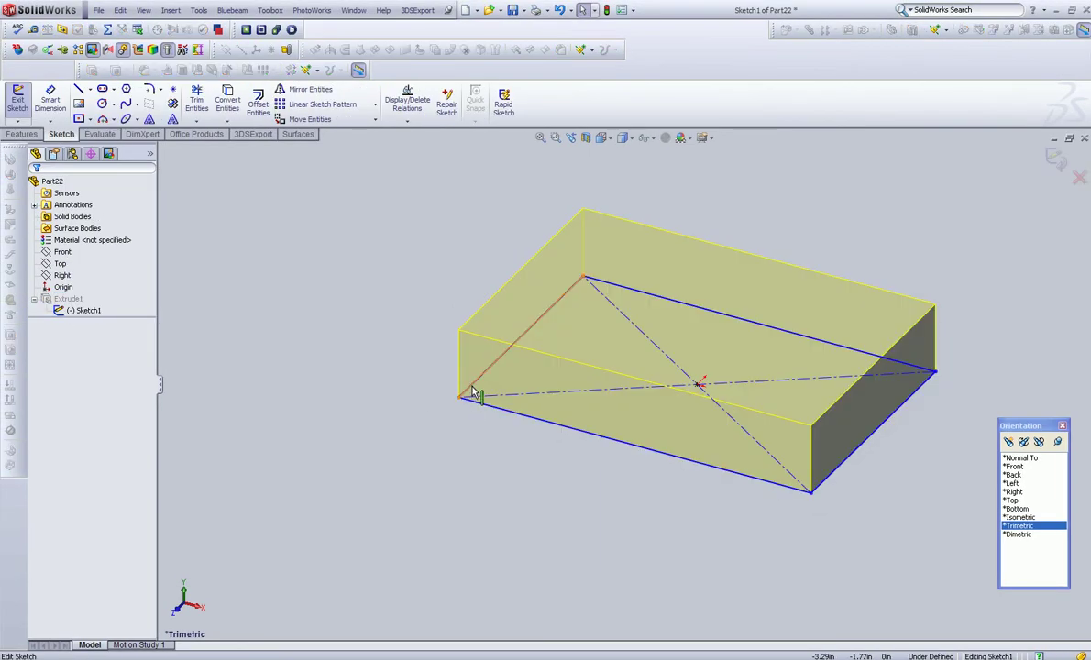
pyautogui.click(1050, 159)
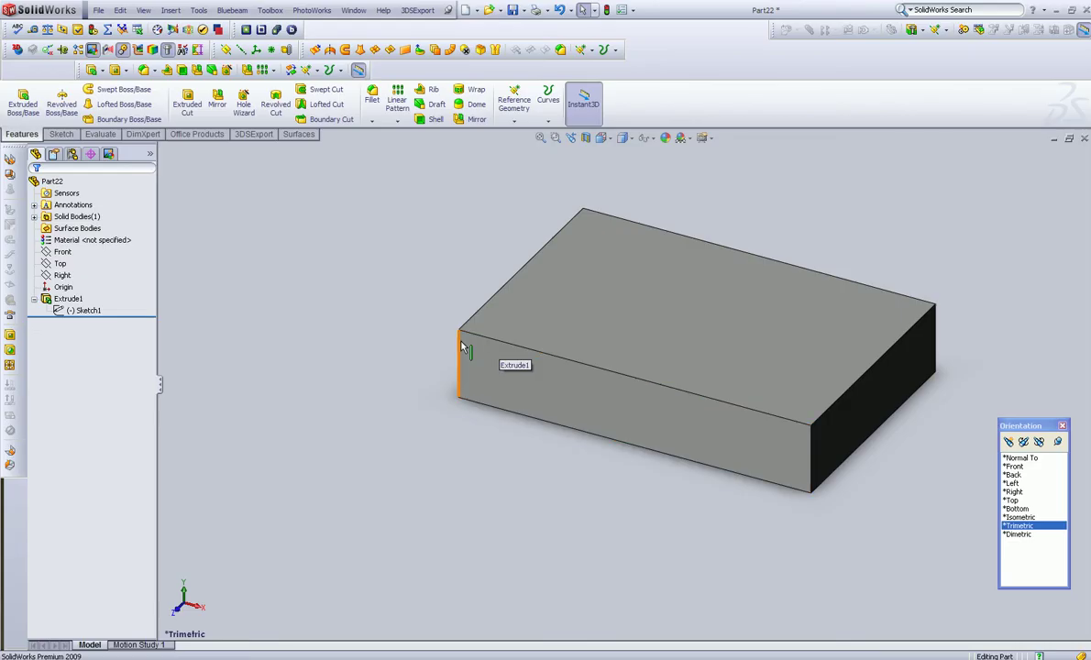
# Start a fillet on the three edges at the front-left top corner and raise its radius.
pyautogui.click(372, 127)
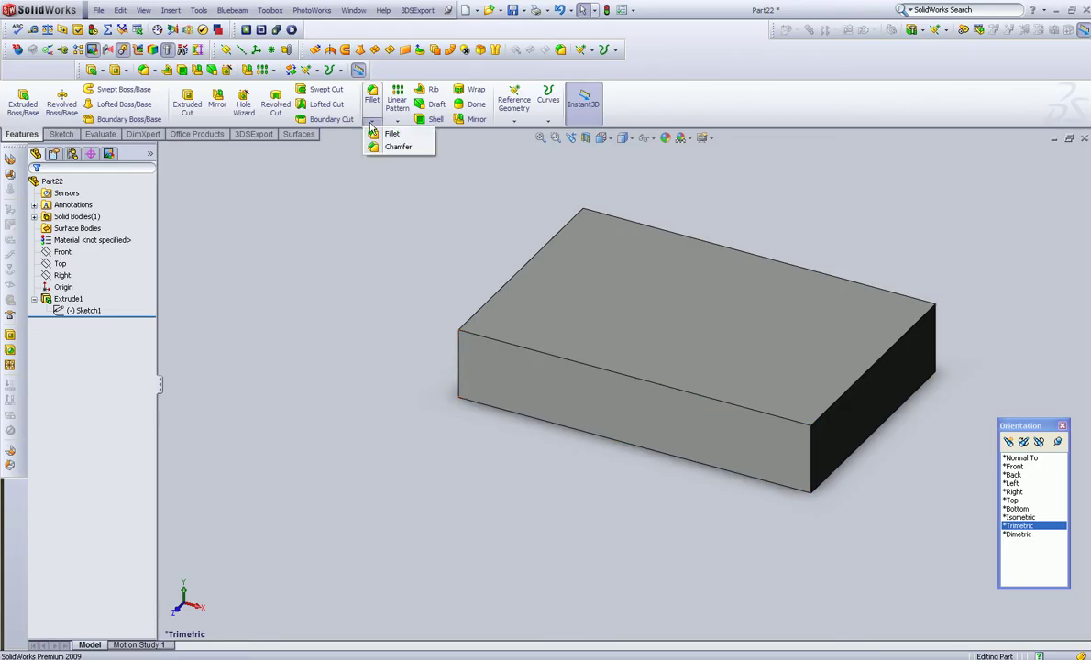
pyautogui.click(376, 135)
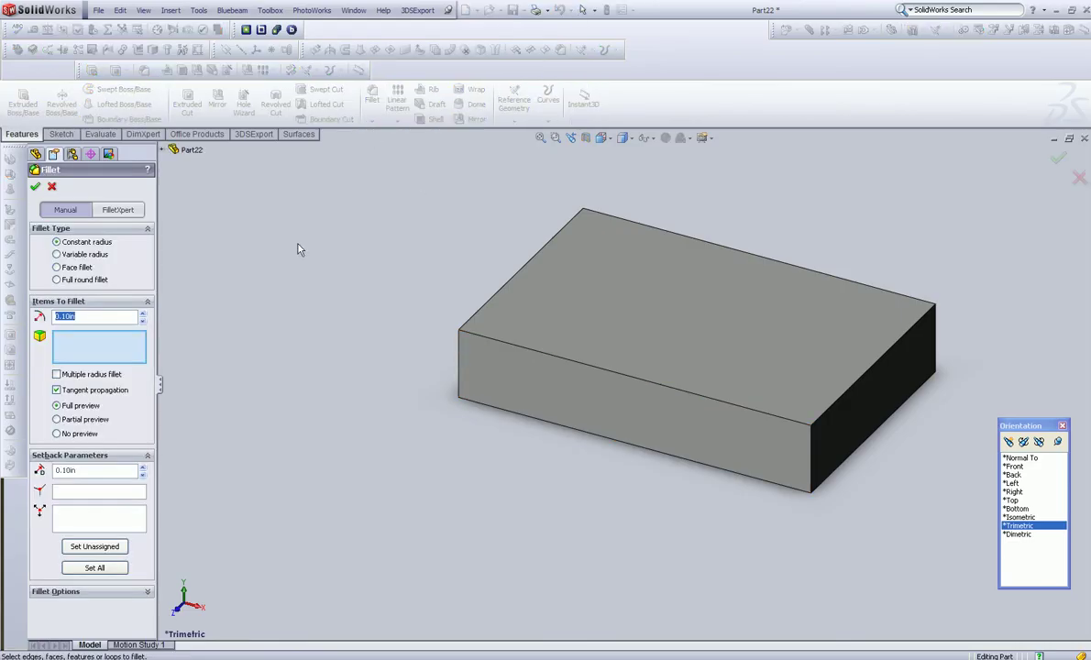
pyautogui.click(492, 307)
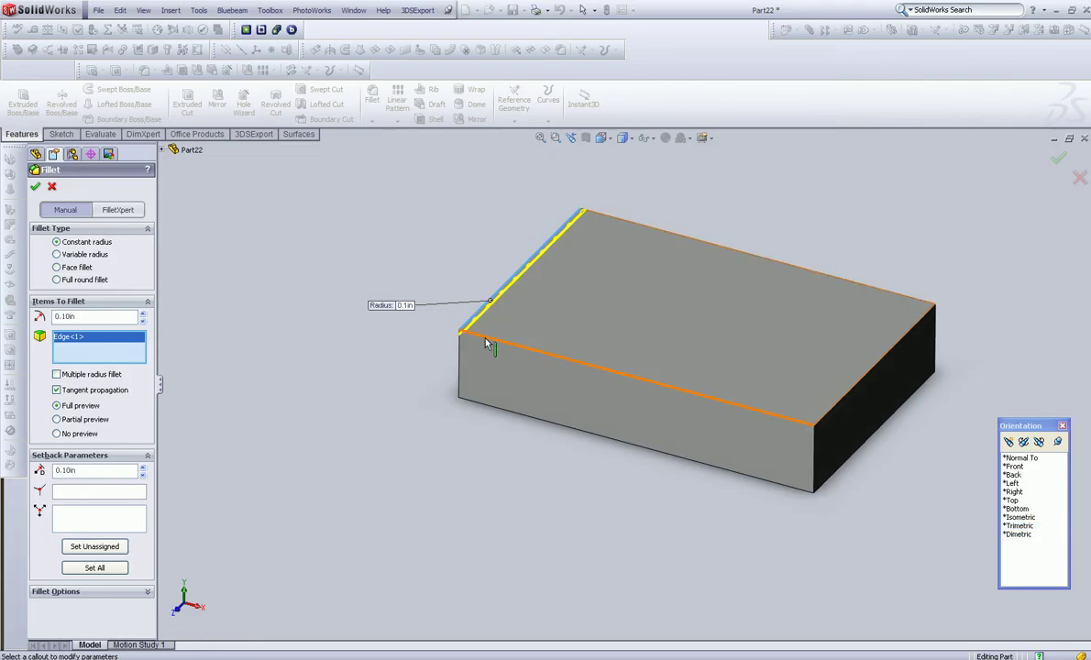
pyautogui.click(487, 344)
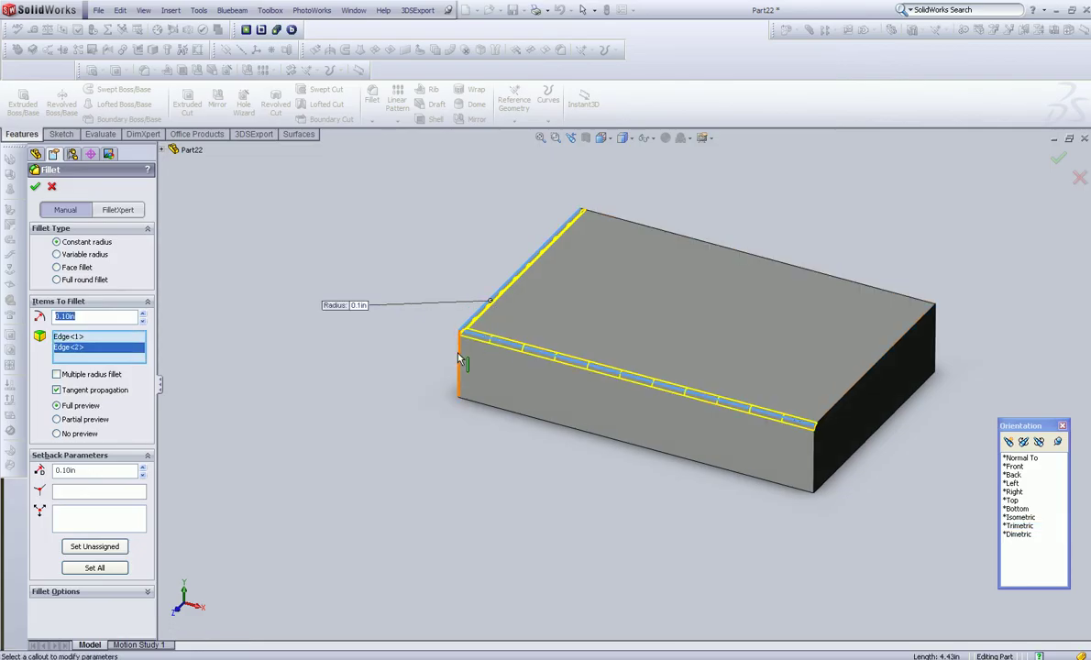
pyautogui.click(458, 362)
pyautogui.moveTo(443, 393); pyautogui.dragTo(497, 401, button='middle')
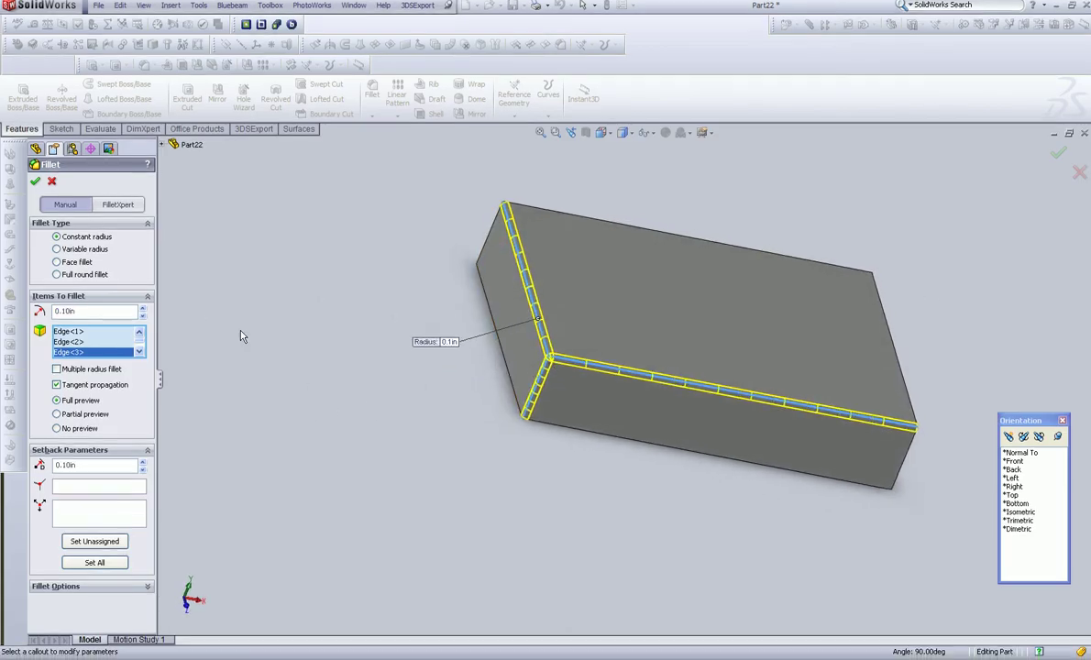
pyautogui.click(143, 314)
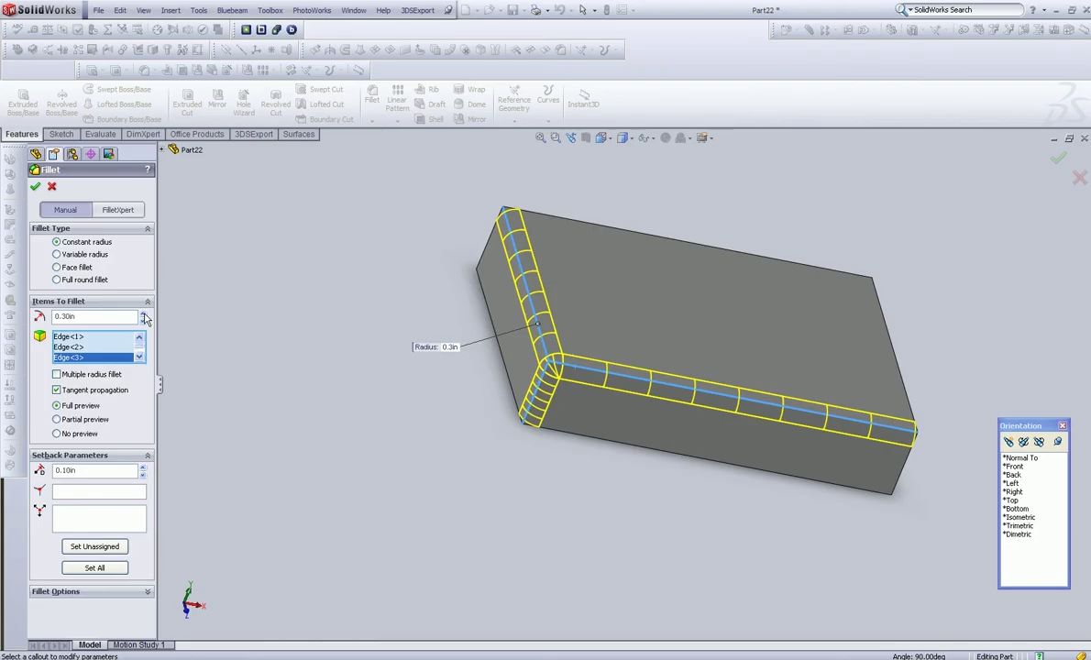
# Step the fillet radius up through 0.60in and 1.10in to 1.40in.
pyautogui.click(143, 314)
pyautogui.click(143, 314)
pyautogui.click(143, 314)
pyautogui.click(143, 313)
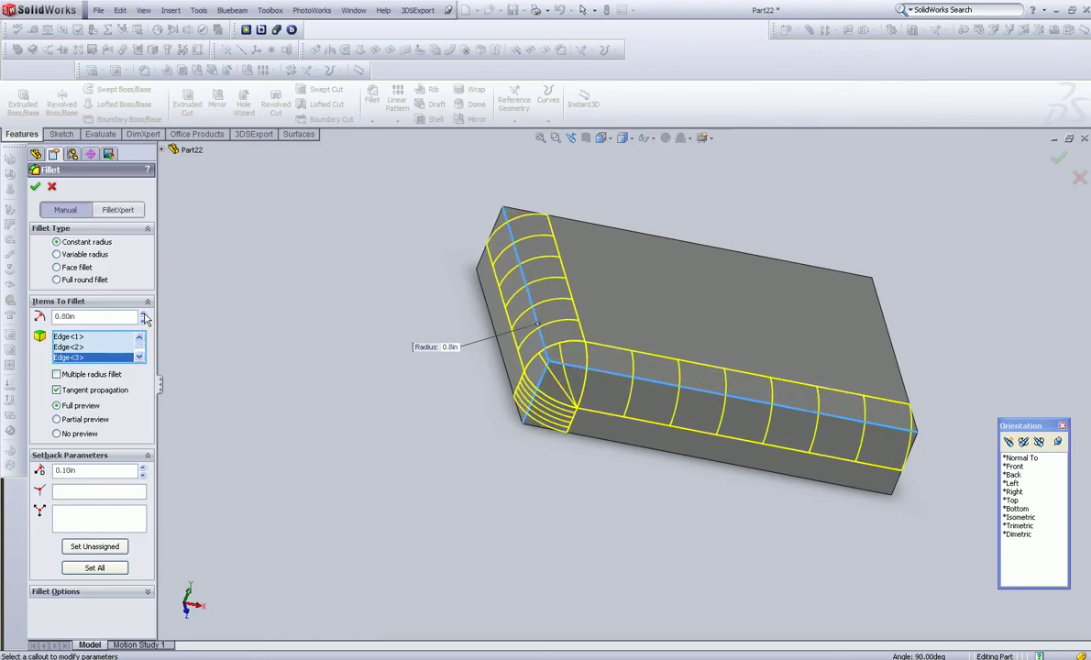
pyautogui.click(143, 314)
pyautogui.click(143, 314)
pyautogui.click(143, 314)
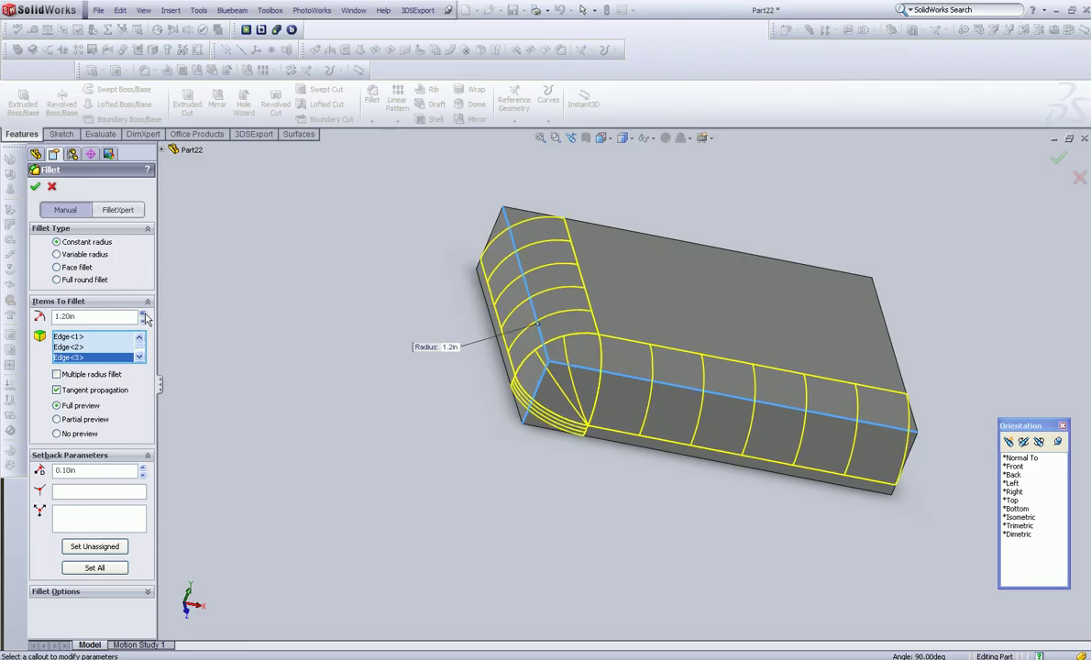
pyautogui.click(143, 314)
pyautogui.click(143, 314)
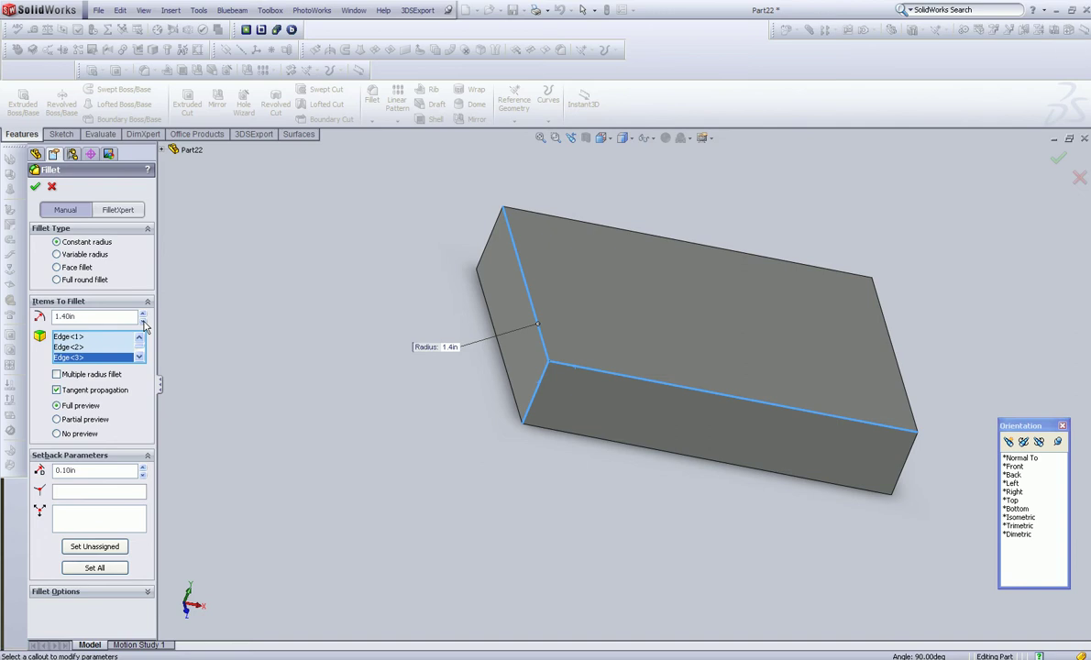
# Bring the fillet radius back down to 0.50in.
pyautogui.click(143, 322)
pyautogui.click(143, 322)
pyautogui.click(143, 321)
pyautogui.click(143, 322)
pyautogui.click(143, 322)
pyautogui.click(143, 322)
pyautogui.click(143, 321)
pyautogui.click(143, 322)
pyautogui.click(143, 322)
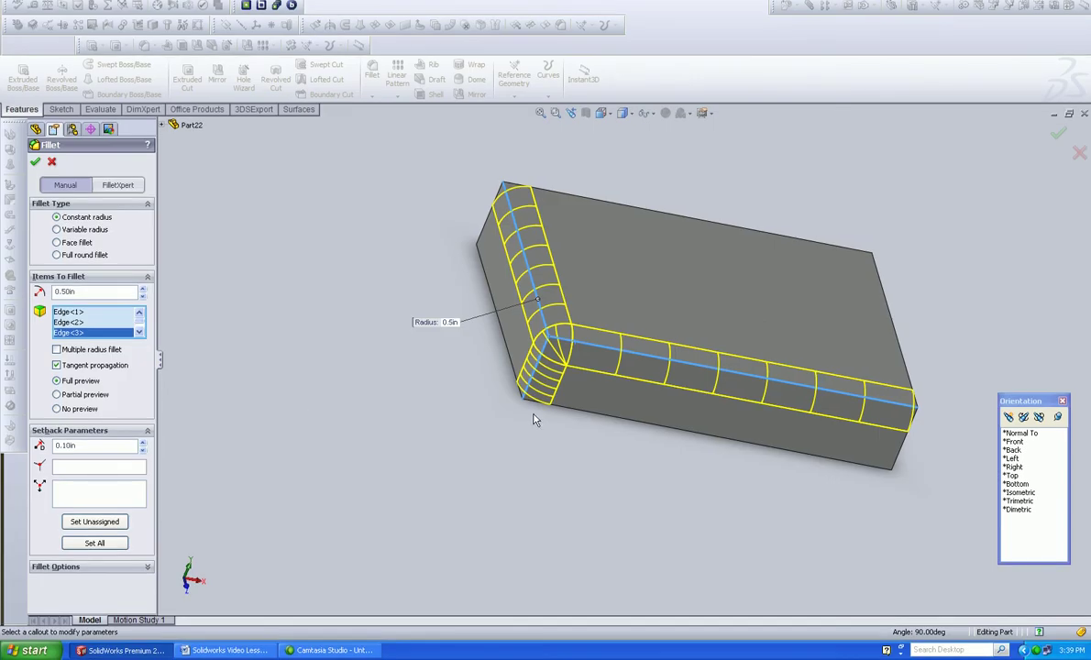
# Try adding the whole top face to the fillet, then remove it again.
pyautogui.moveTo(536, 420); pyautogui.dragTo(369, 345, button='middle')
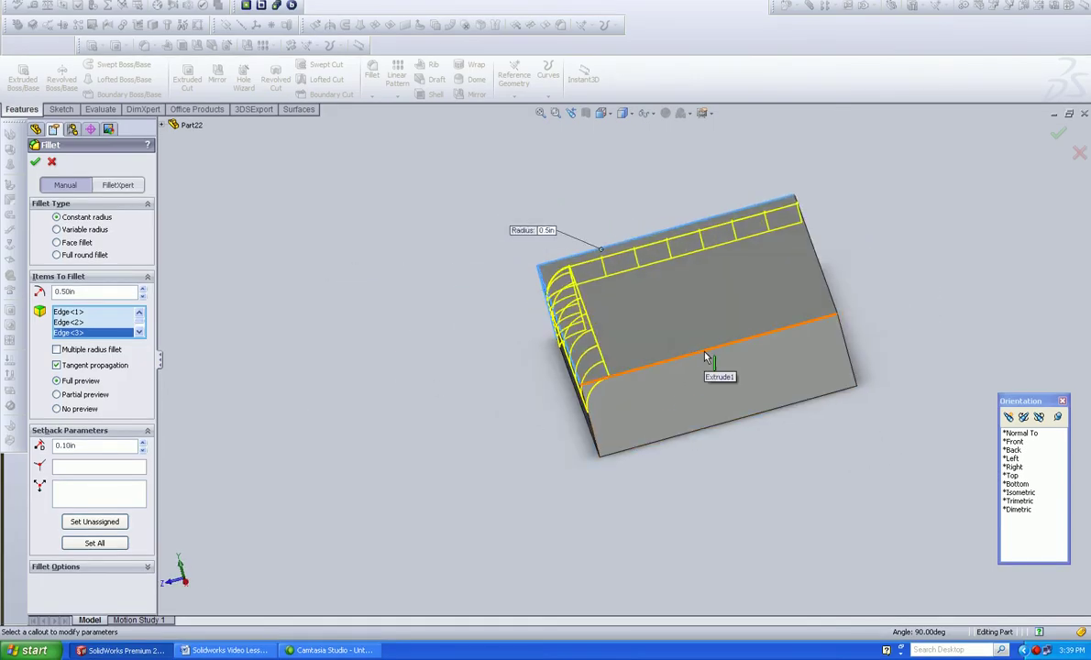
pyautogui.moveTo(471, 427); pyautogui.dragTo(553, 388, button='middle')
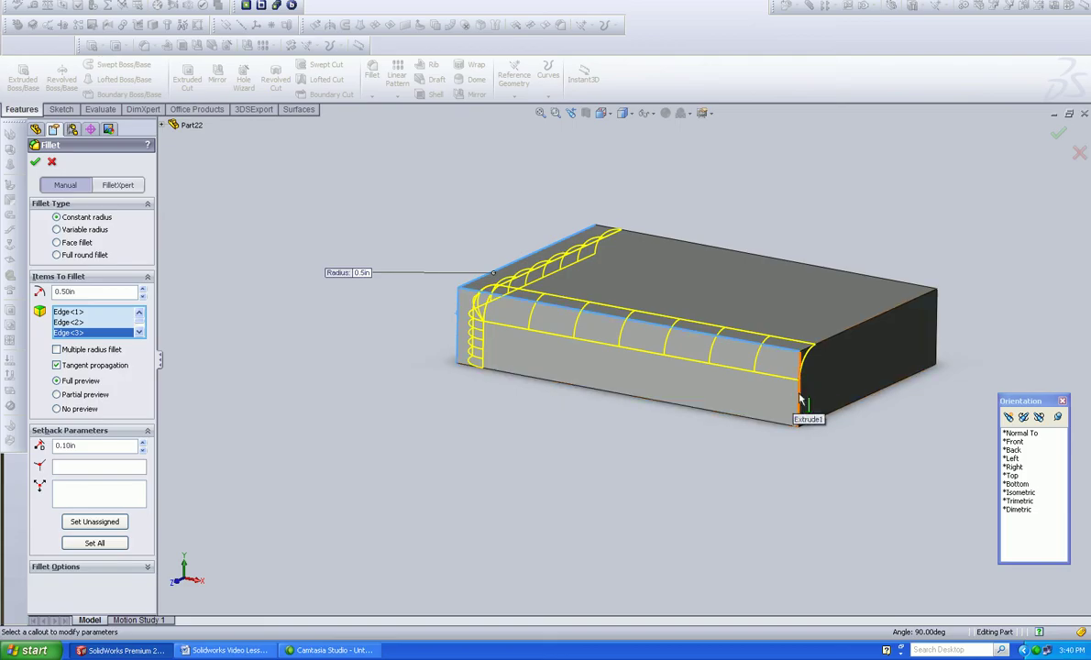
pyautogui.click(786, 350)
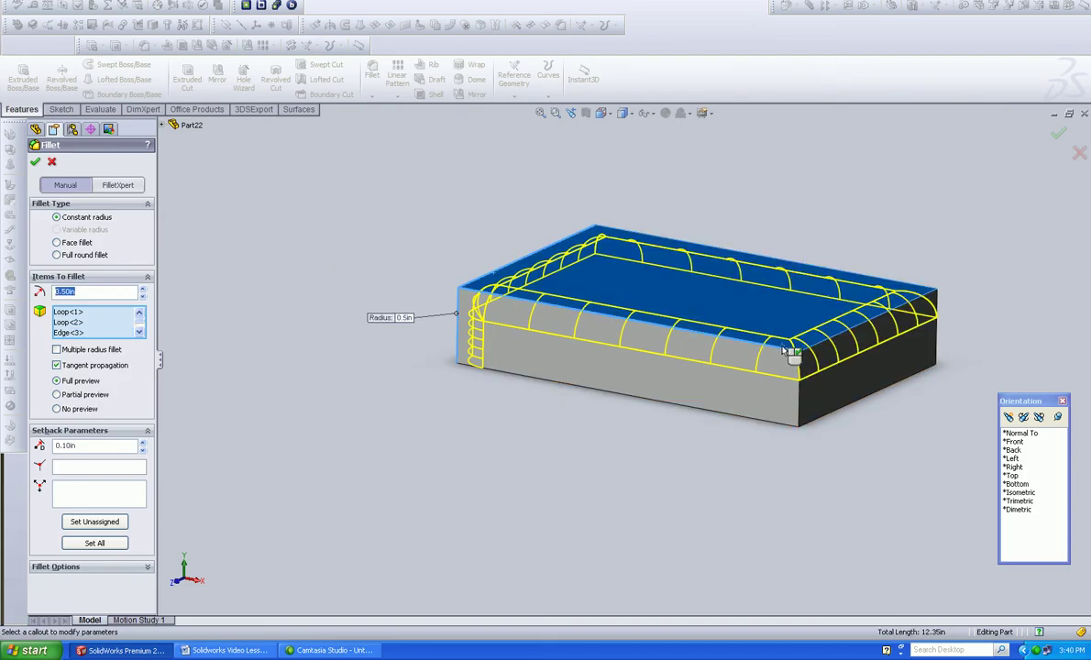
pyautogui.click(788, 350)
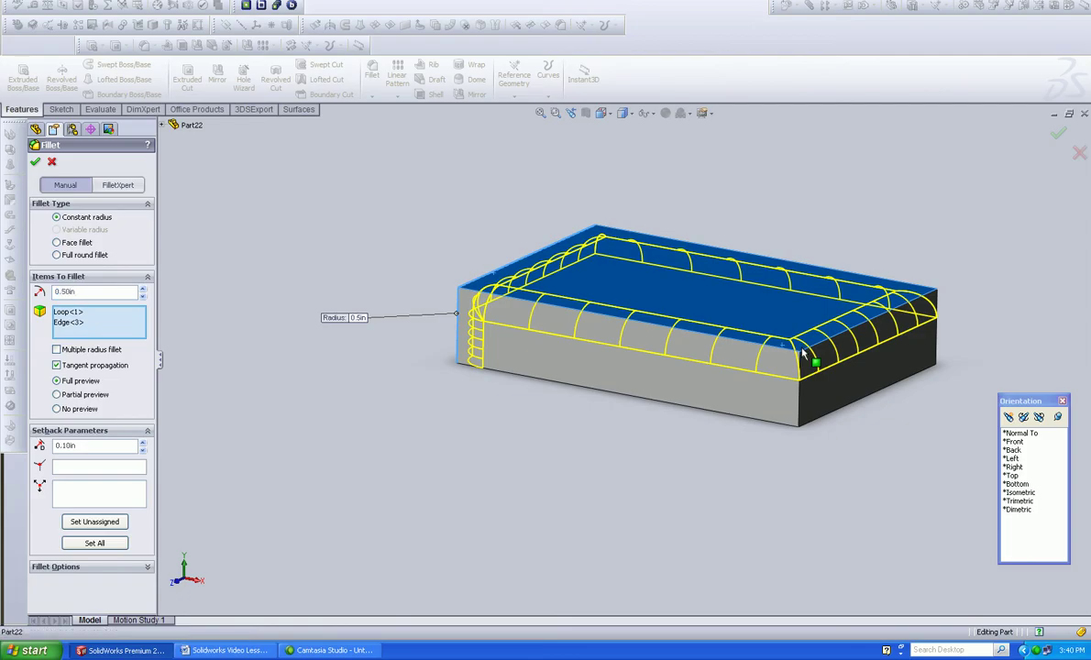
pyautogui.click(802, 353)
# Add a right-end edge, the right vertical edge and the front top edge to the fillet.
pyautogui.moveTo(589, 390); pyautogui.dragTo(613, 415, button='middle')
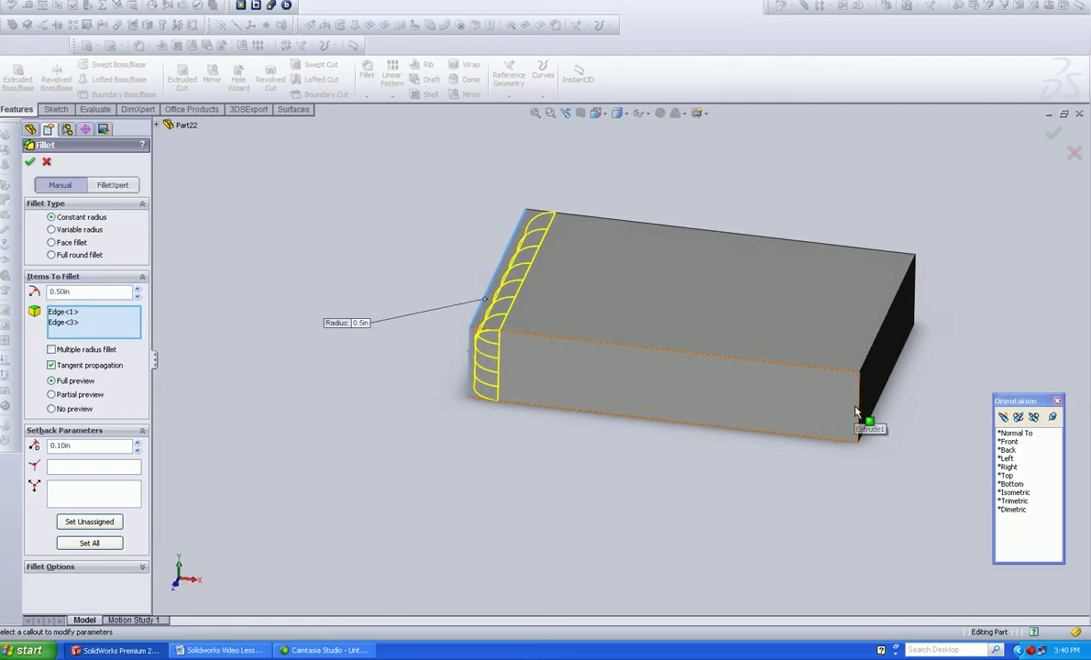
pyautogui.click(861, 411)
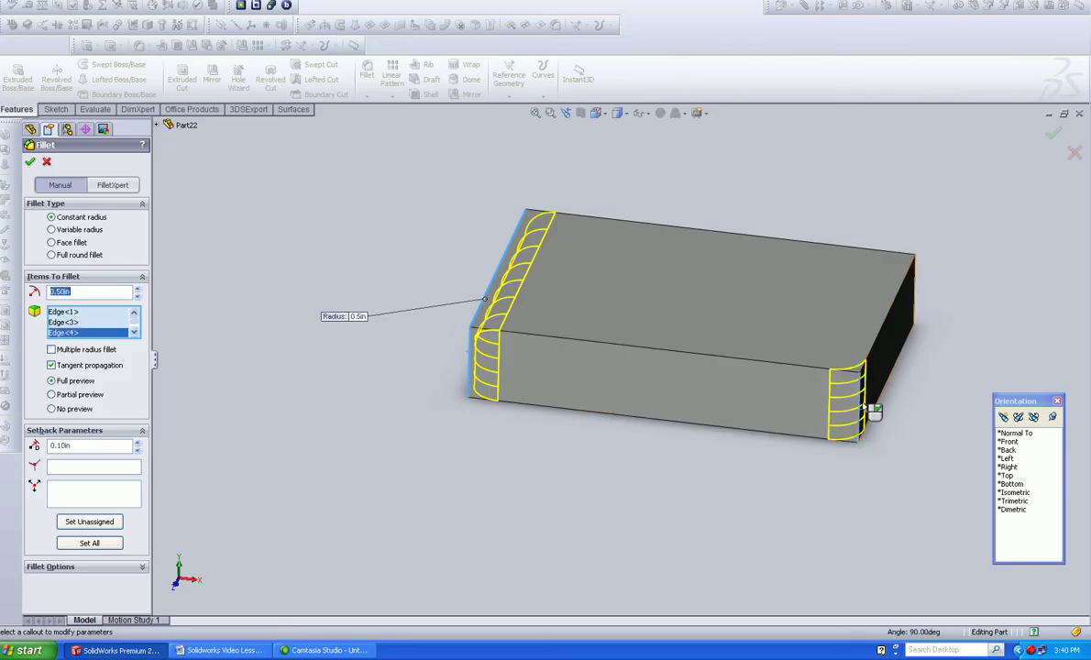
pyautogui.moveTo(878, 356); pyautogui.dragTo(794, 318, button='middle')
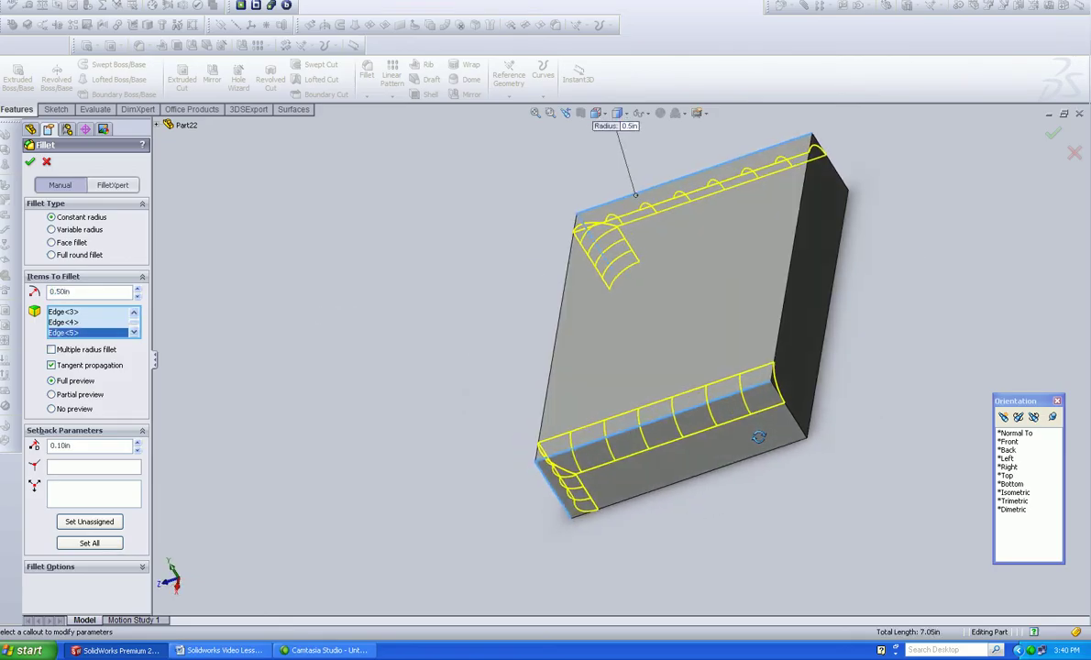
pyautogui.click(786, 314)
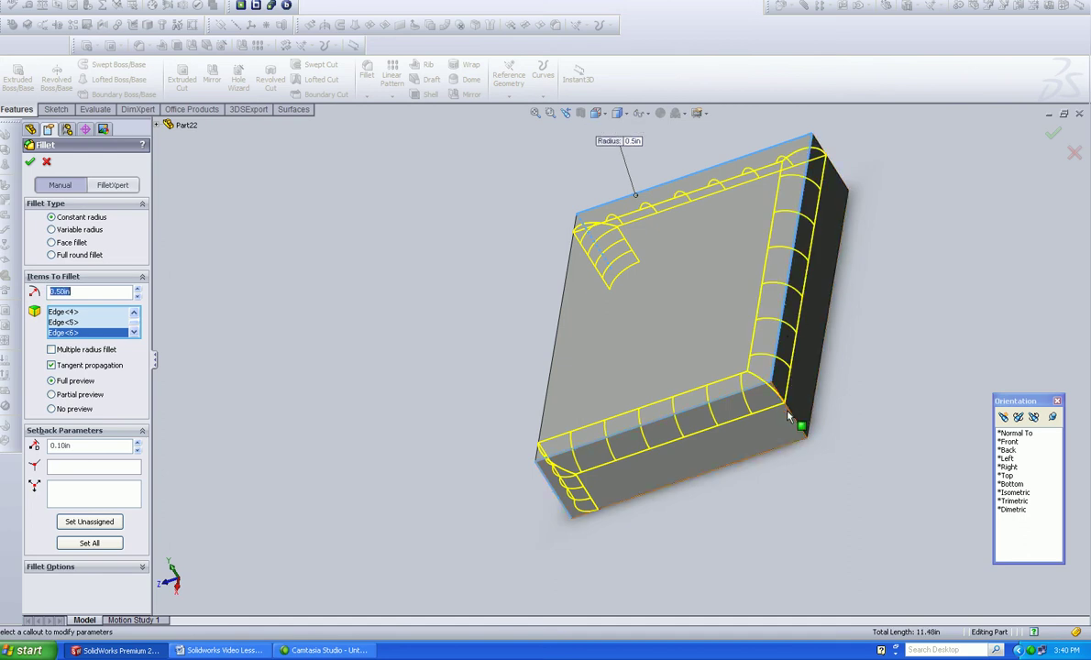
pyautogui.moveTo(666, 427); pyautogui.dragTo(638, 323, button='middle')
pyautogui.click(648, 318)
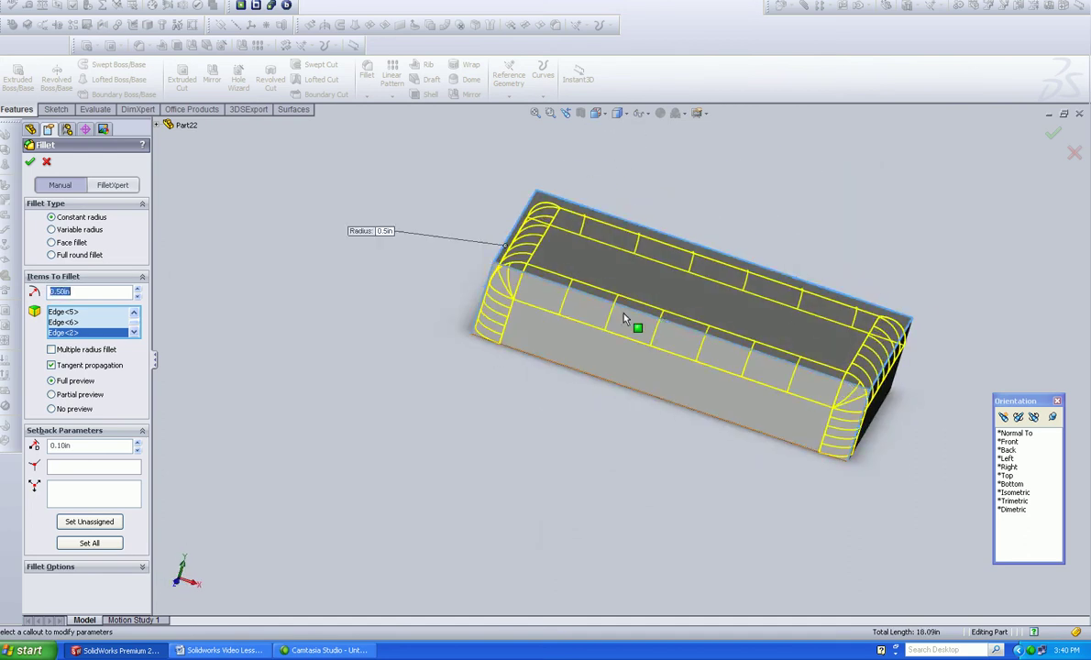
pyautogui.press('Return')
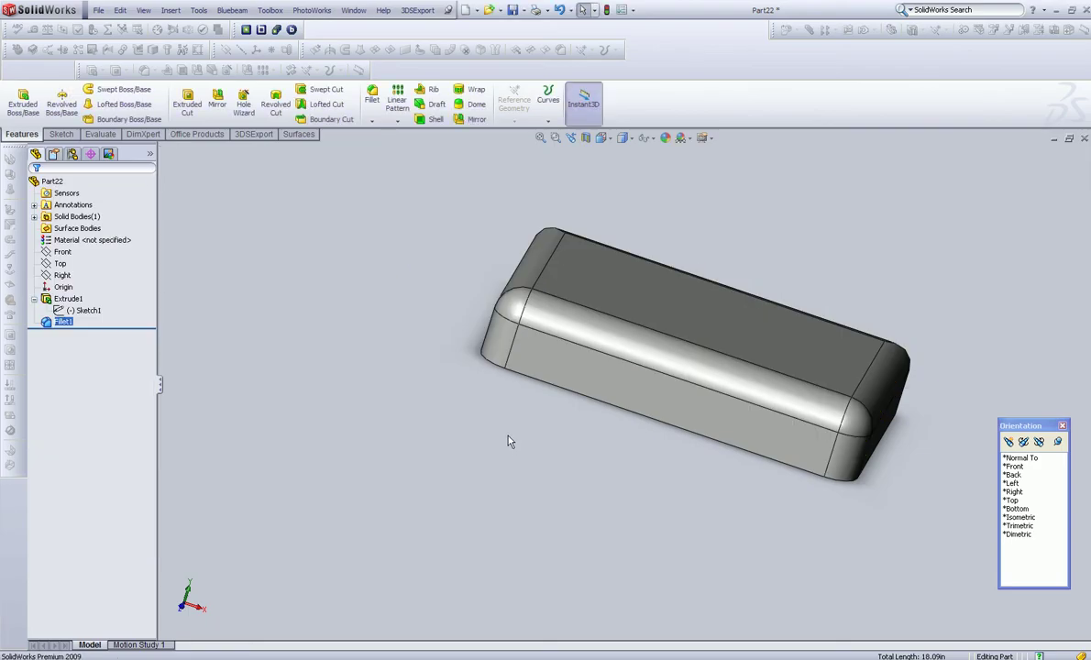
pyautogui.moveTo(510, 442); pyautogui.dragTo(402, 448, button='middle')
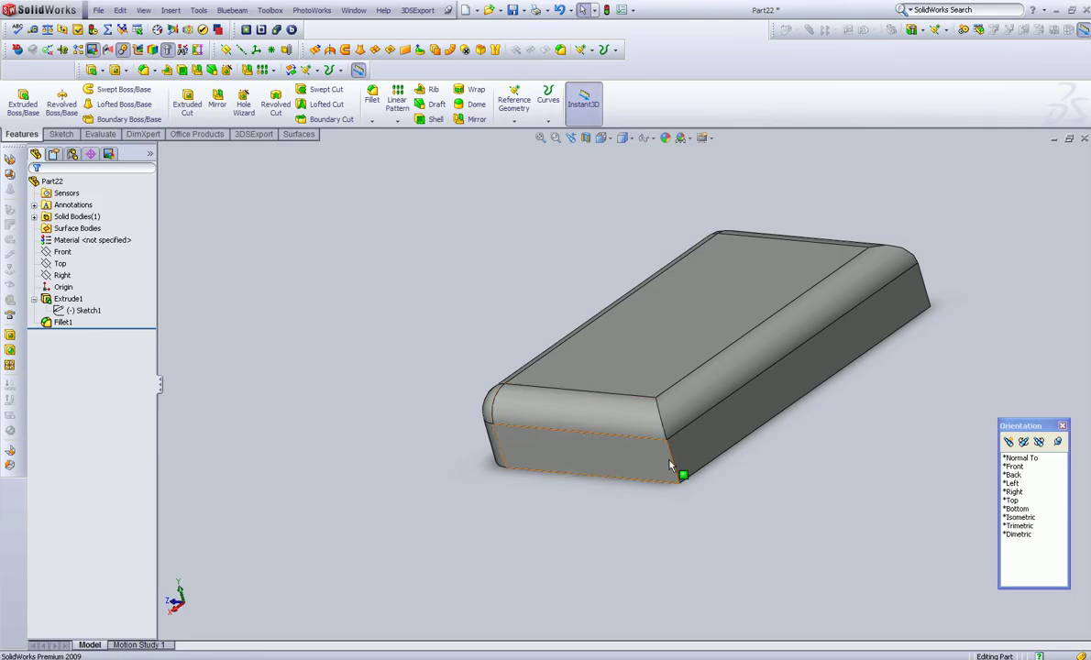
pyautogui.moveTo(674, 448); pyautogui.dragTo(743, 382, button='middle')
pyautogui.moveTo(628, 409); pyautogui.dragTo(712, 371, button='middle')
pyautogui.moveTo(626, 357); pyautogui.dragTo(628, 397, button='middle')
pyautogui.moveTo(626, 312); pyautogui.dragTo(860, 366, button='middle')
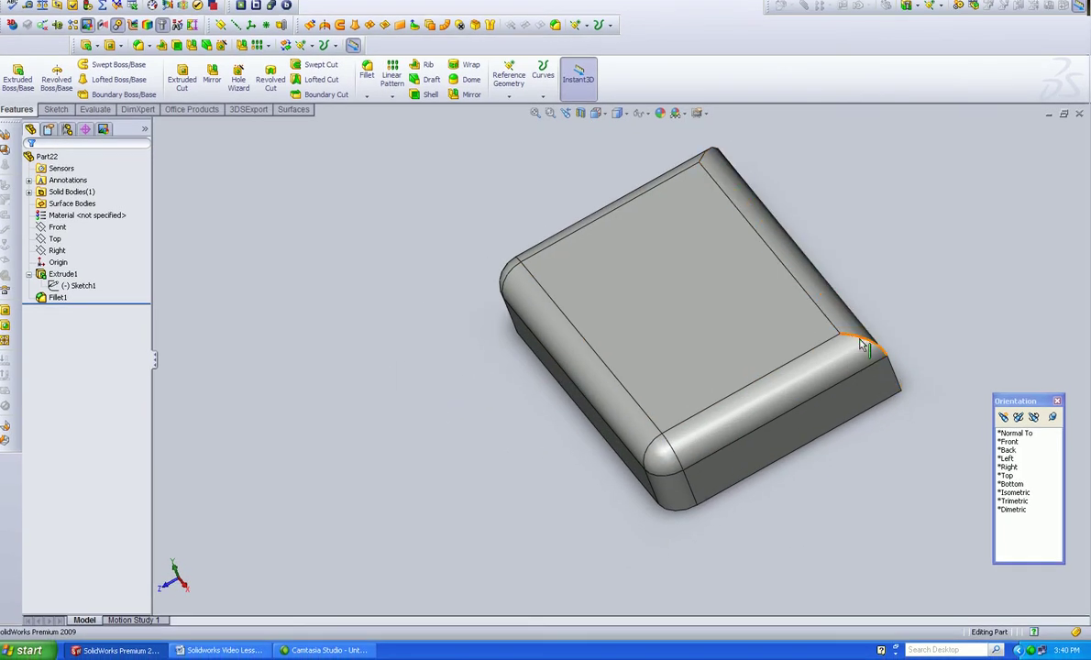
pyautogui.moveTo(869, 346); pyautogui.dragTo(695, 507, button='middle')
# Delete Fillet1 from the feature tree.
pyautogui.click(60, 297)
pyautogui.rightClick(57, 298)
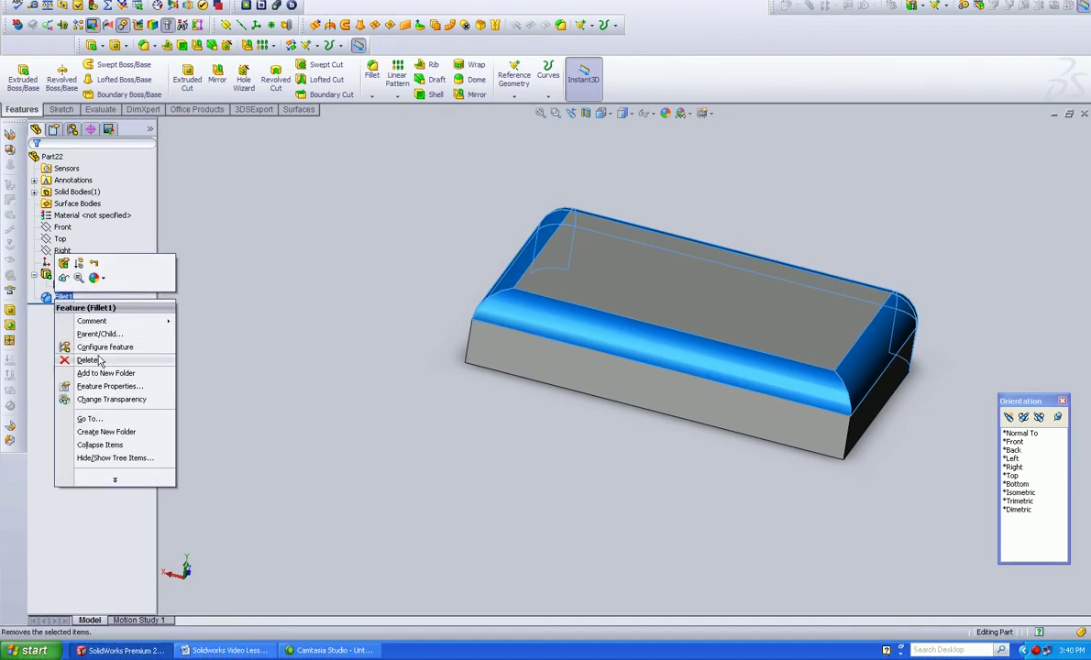
pyautogui.click(88, 360)
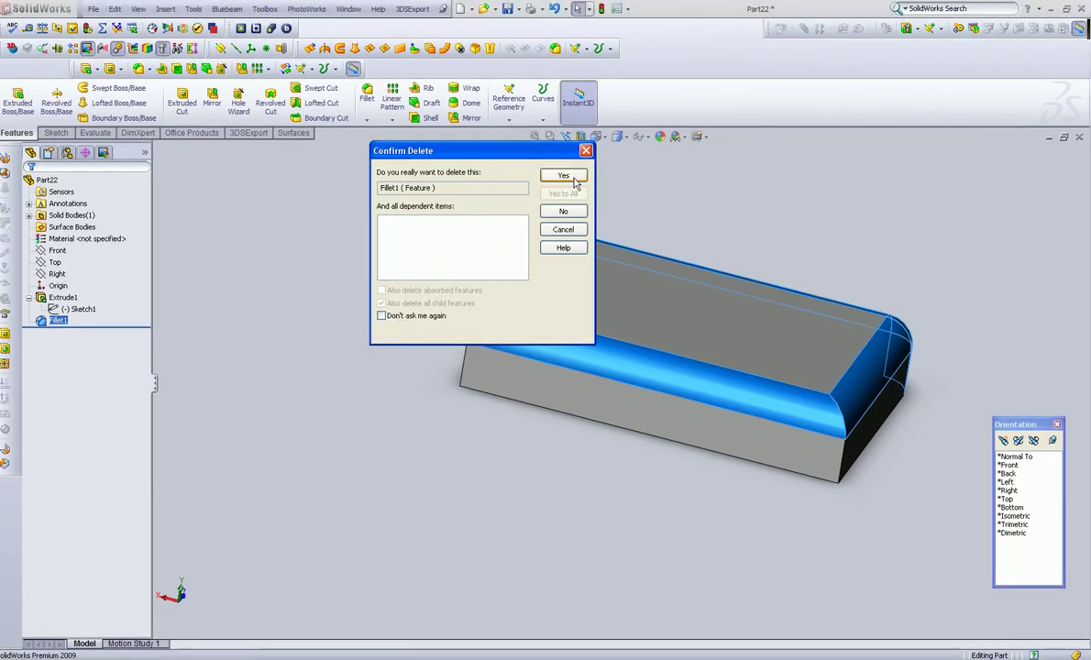
pyautogui.click(569, 151)
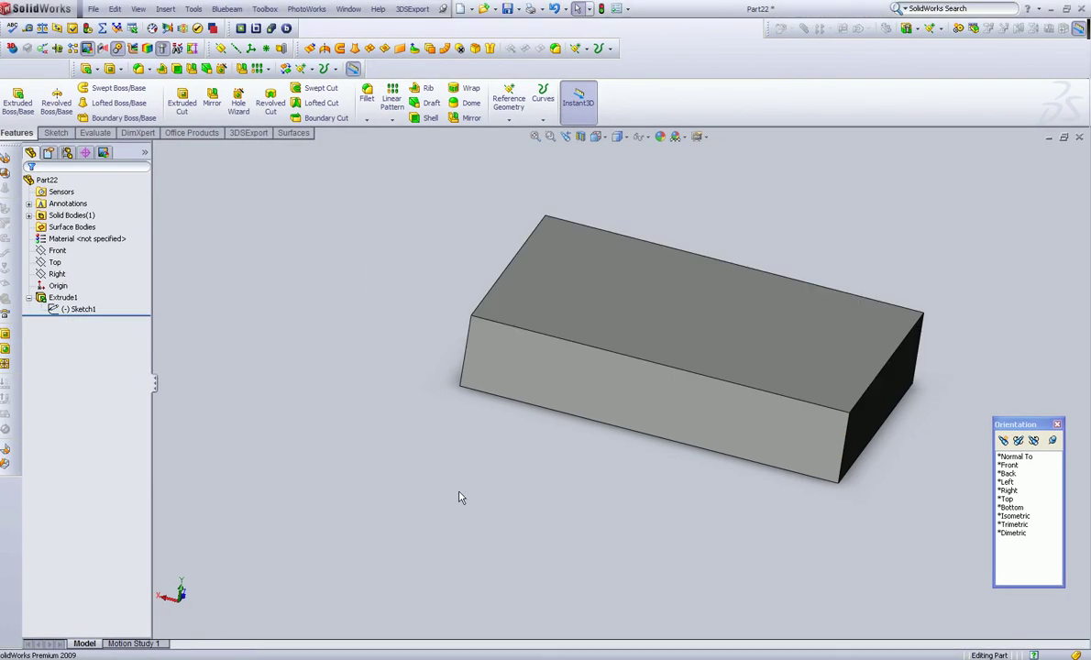
# Start a chamfer on the short left top edge and the long front top edge.
pyautogui.click(370, 120)
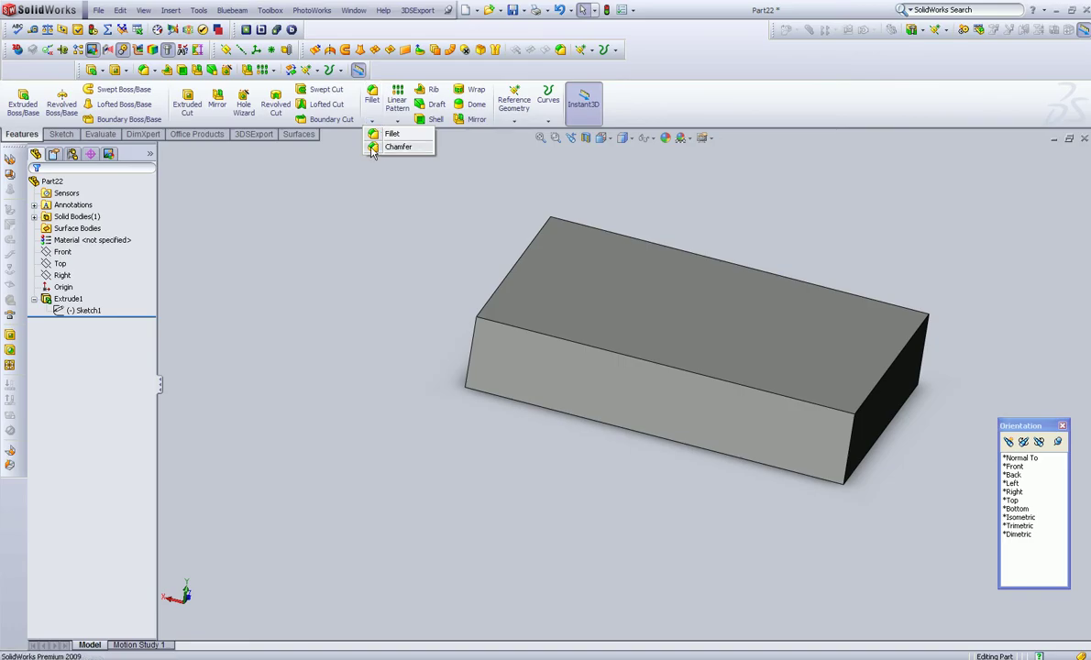
pyautogui.click(373, 149)
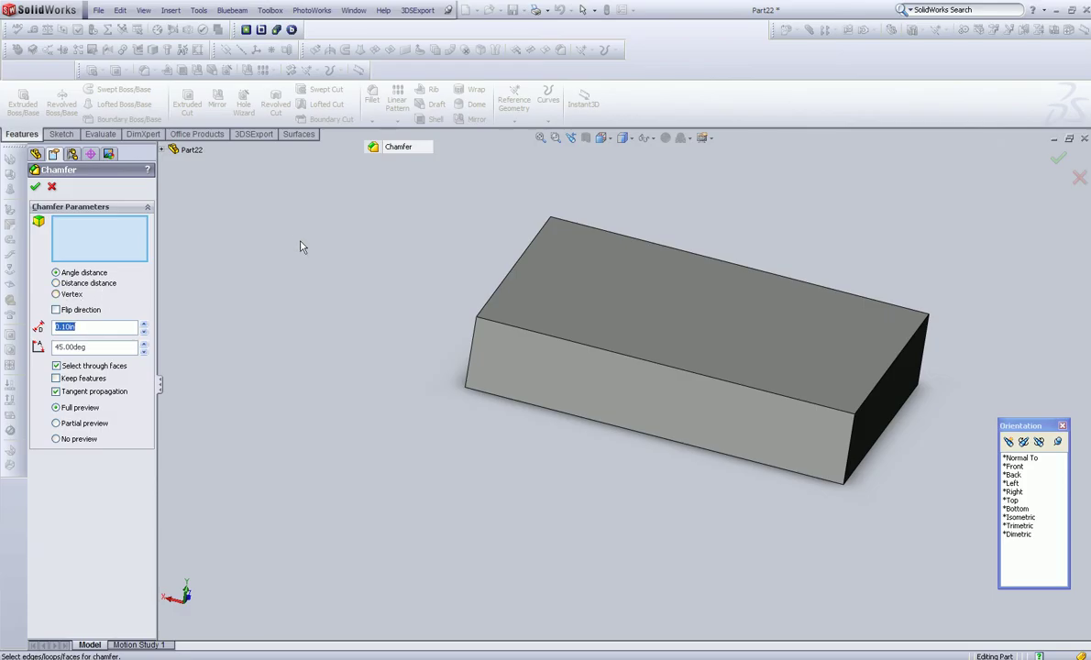
pyautogui.click(108, 230)
pyautogui.click(495, 300)
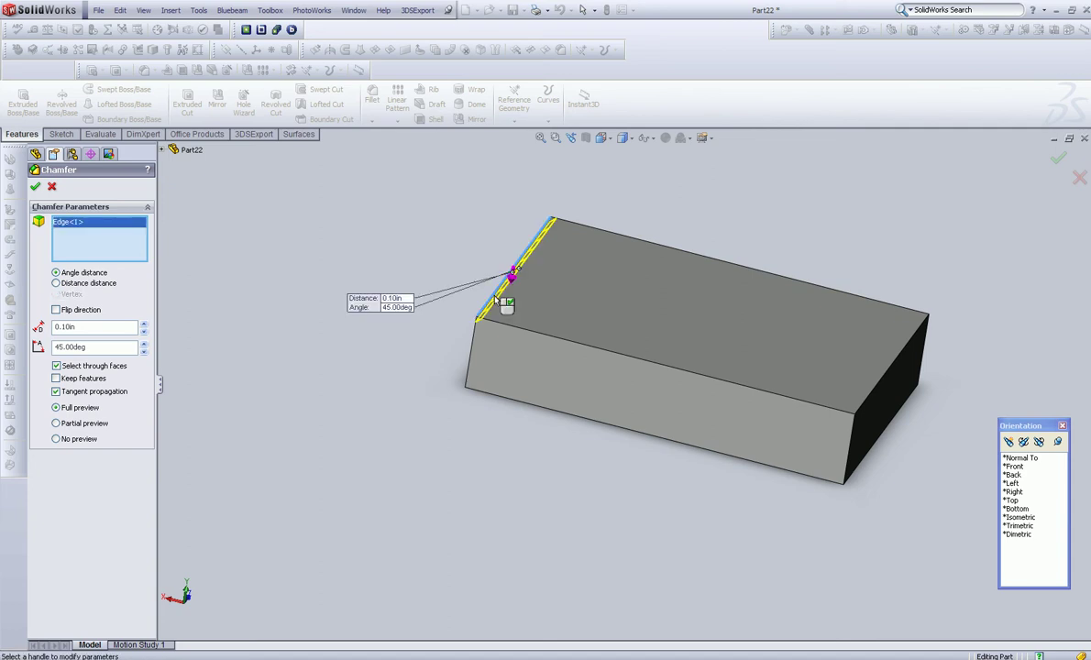
pyautogui.click(500, 321)
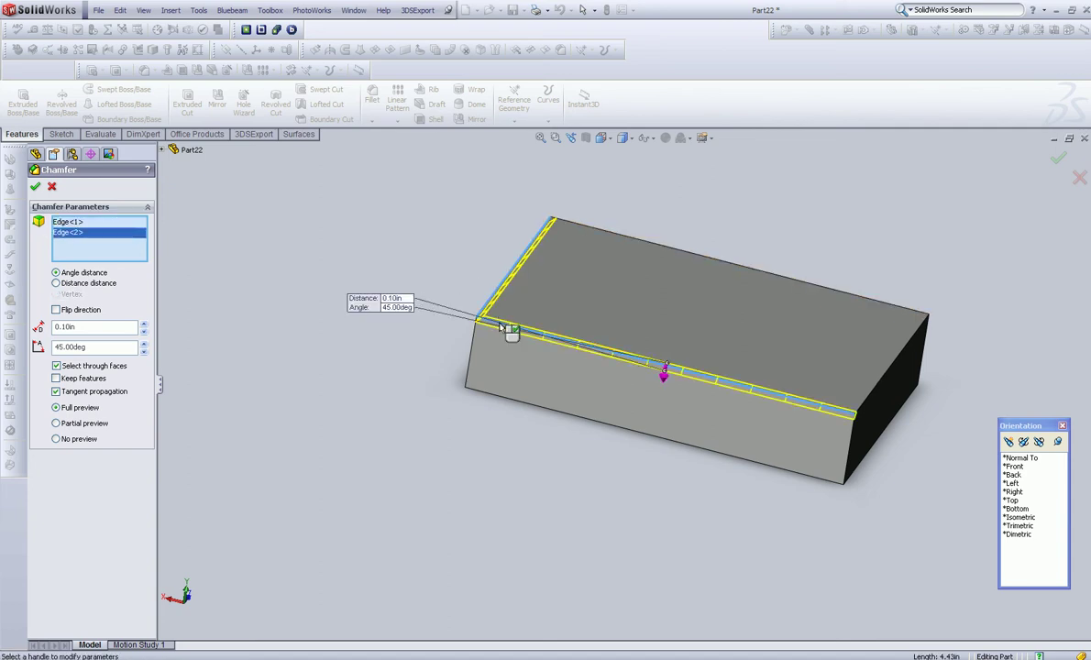
# Set the chamfer distance to 0.25in directly on the model.
pyautogui.moveTo(443, 313); pyautogui.dragTo(584, 343, button='middle')
pyautogui.scroll(-5, 541, 314)
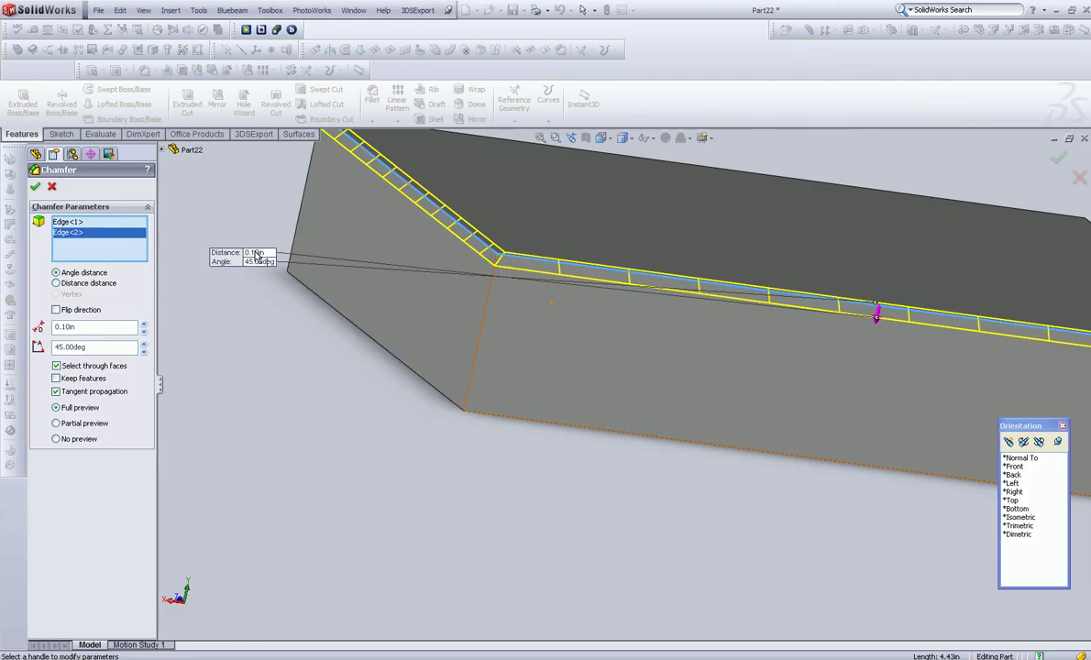
pyautogui.click(683, 311)
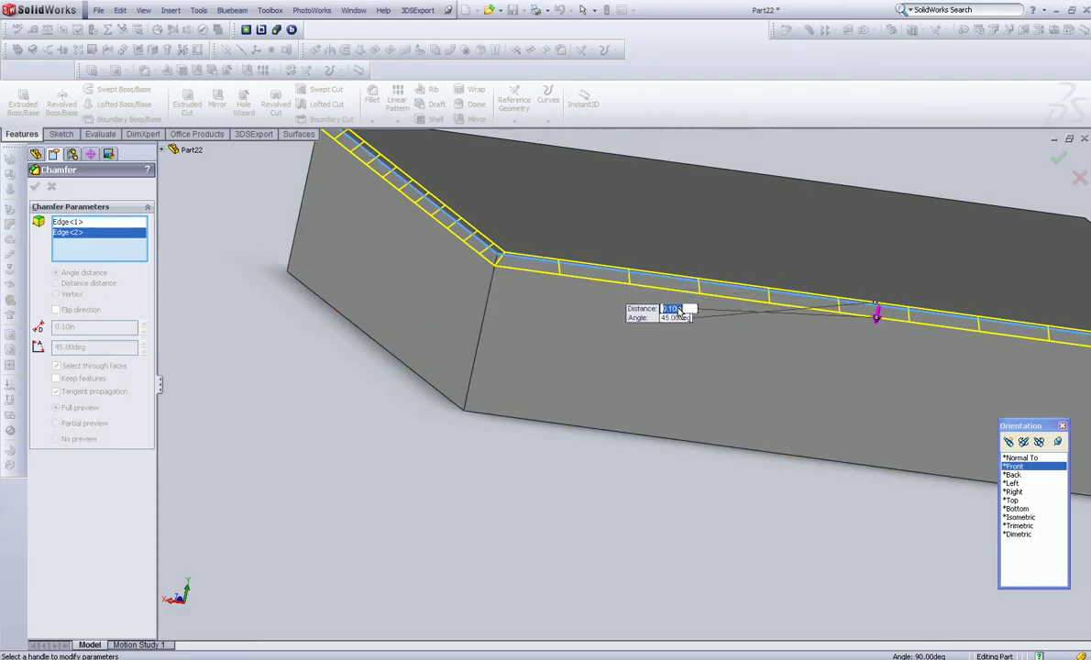
pyautogui.write('.25')
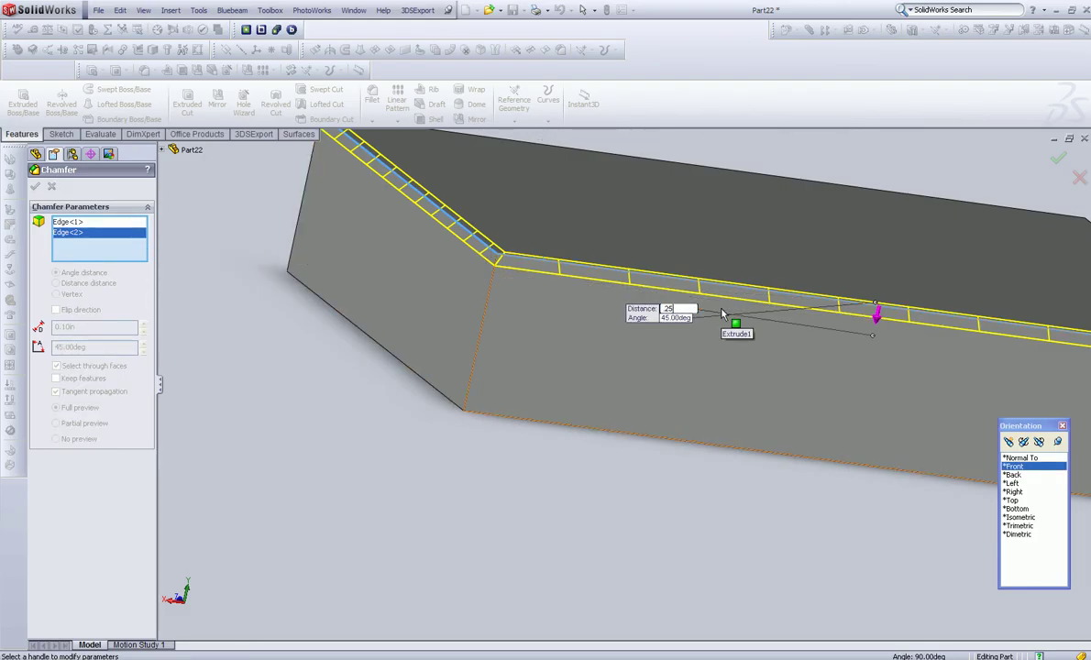
pyautogui.press('Return')
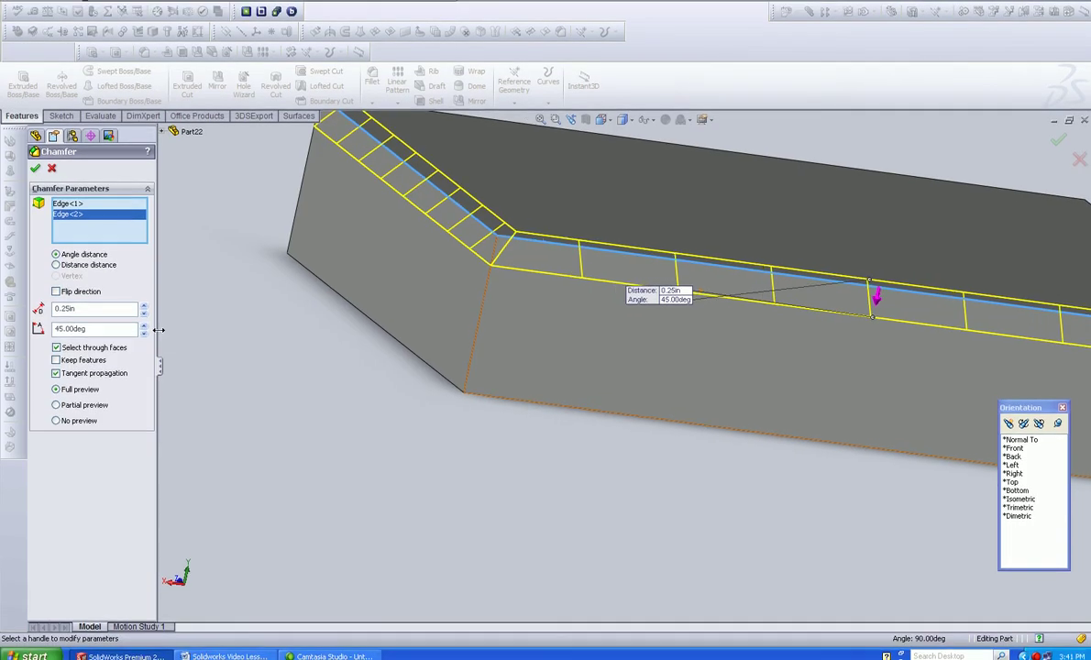
# Try chamfer distances of 0.15in and 0.35in, returning to 0.25in, and select the 45deg angle.
pyautogui.click(144, 332)
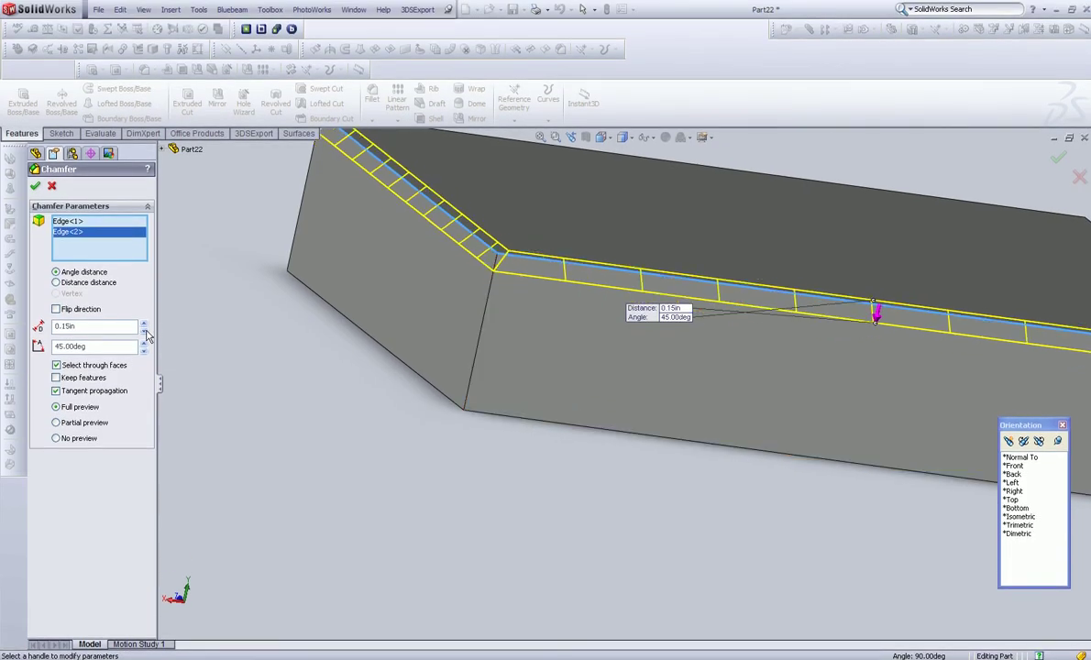
pyautogui.click(143, 325)
pyautogui.click(143, 326)
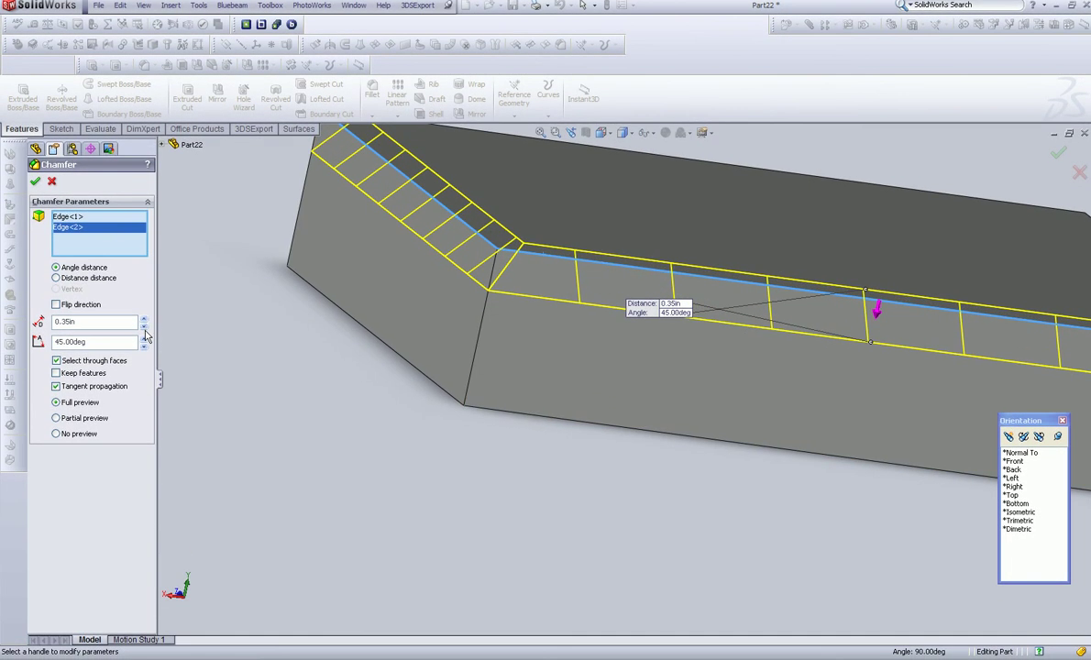
pyautogui.click(143, 325)
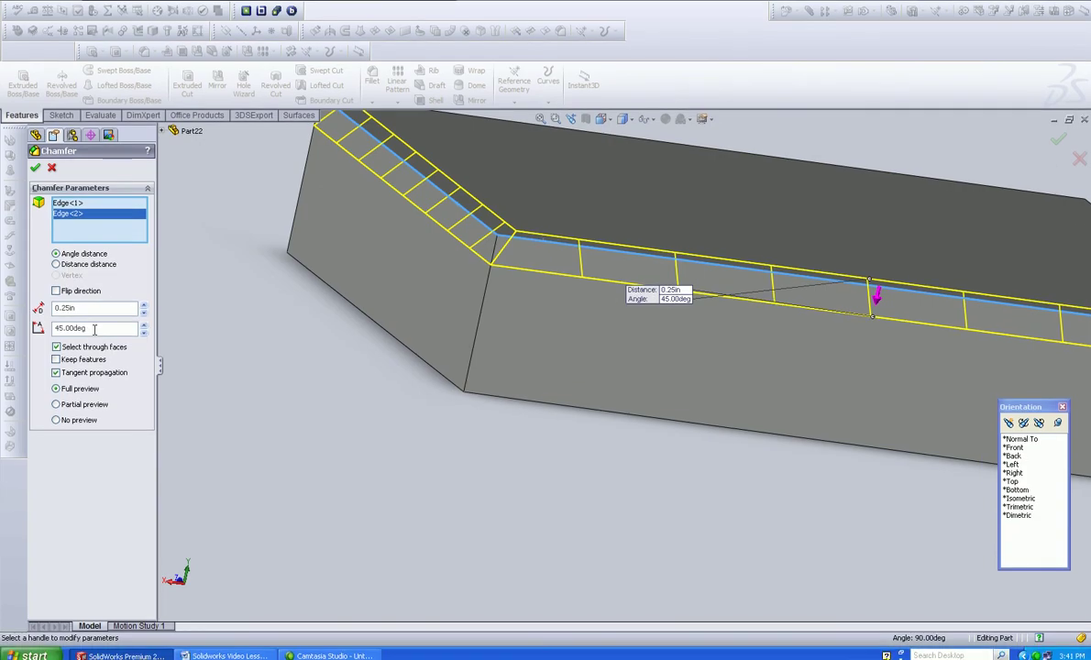
pyautogui.doubleClick(96, 328)
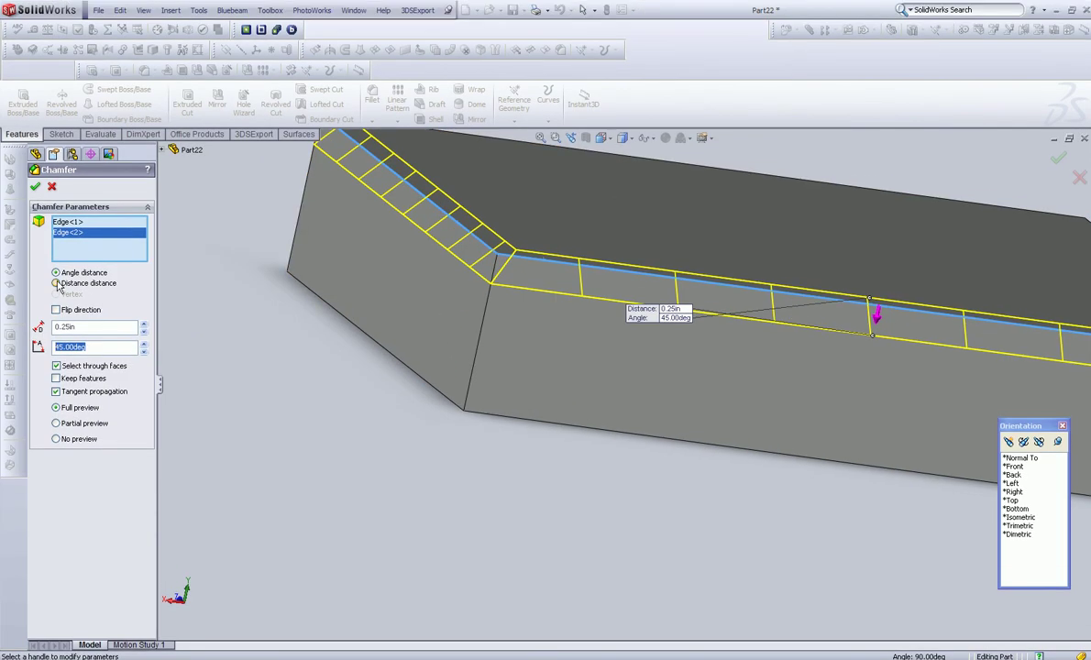
pyautogui.click(57, 284)
pyautogui.rightClick(82, 225)
pyautogui.click(87, 231)
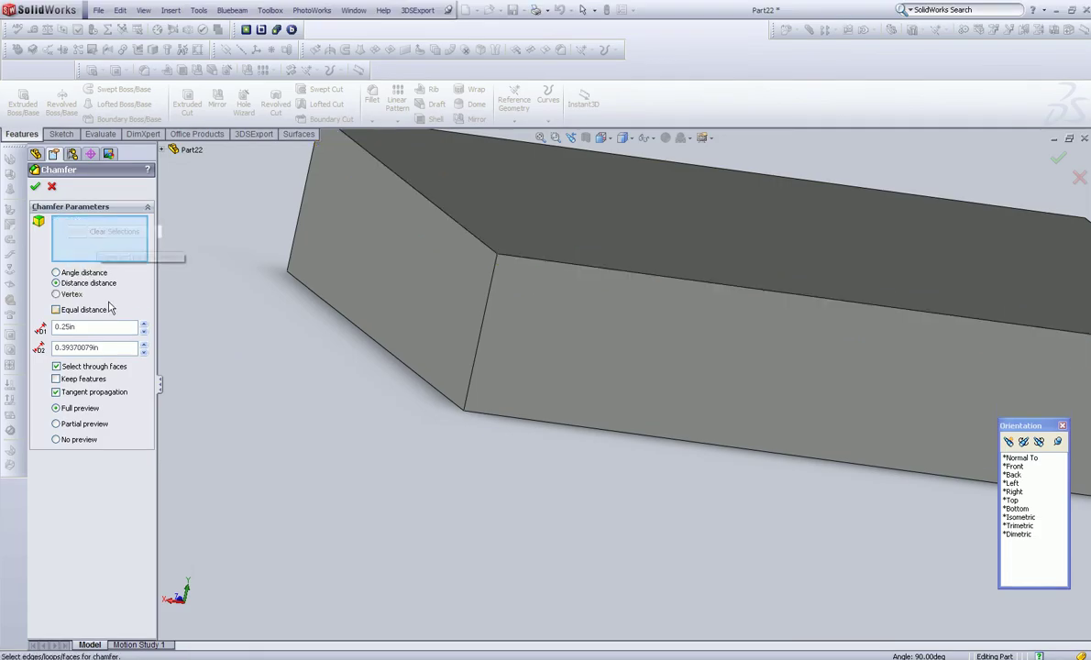
pyautogui.click(486, 307)
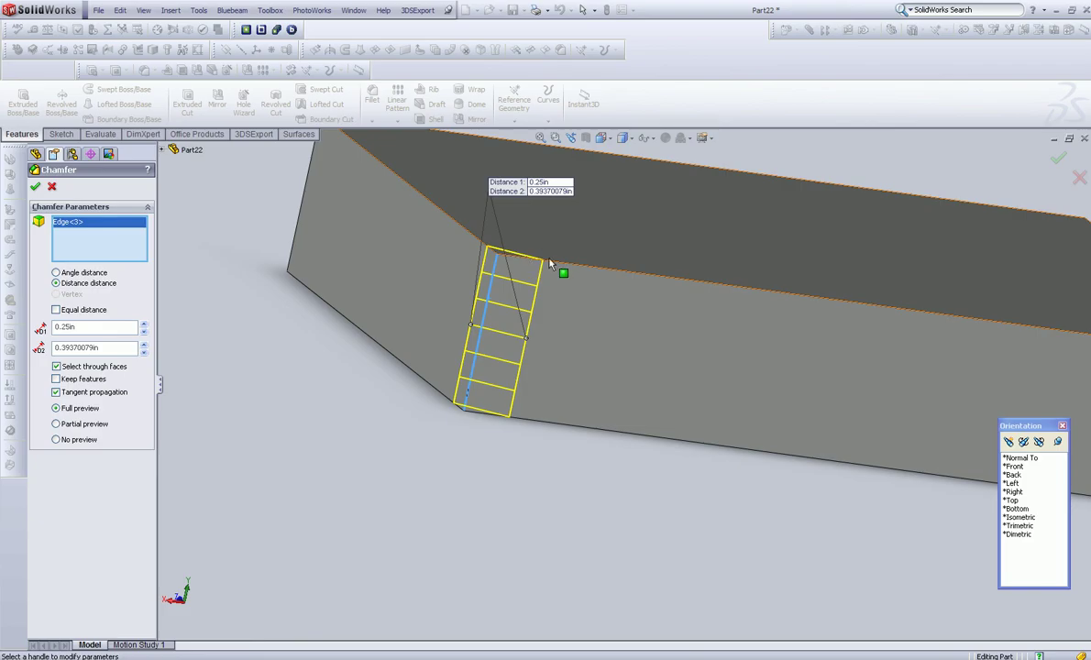
pyautogui.click(475, 235)
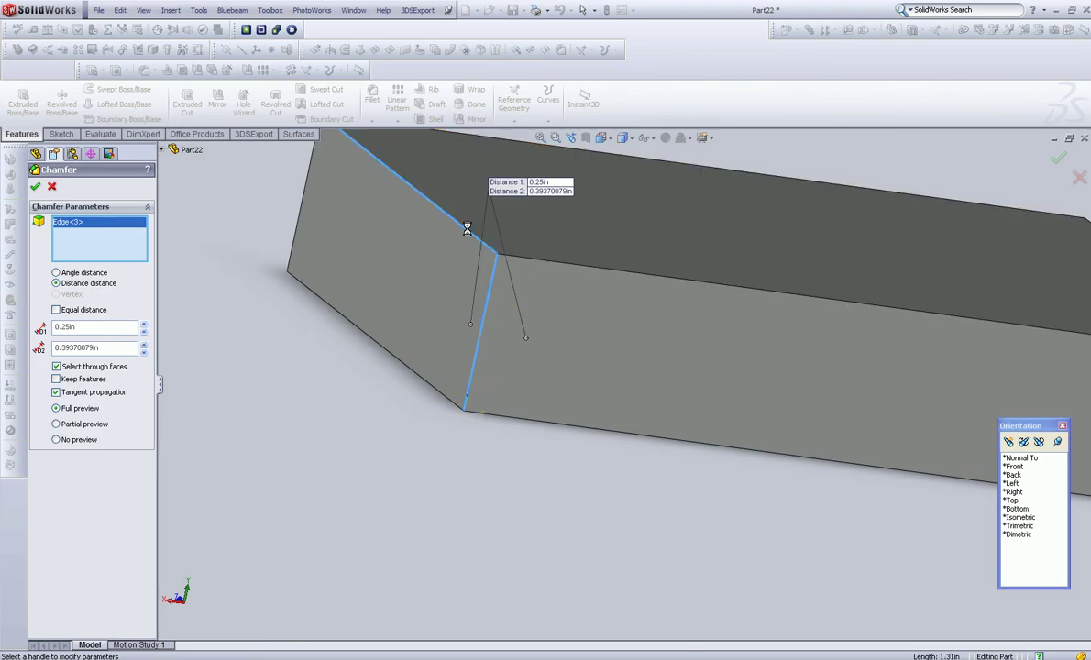
pyautogui.click(578, 266)
pyautogui.moveTo(587, 332); pyautogui.dragTo(519, 309, button='middle')
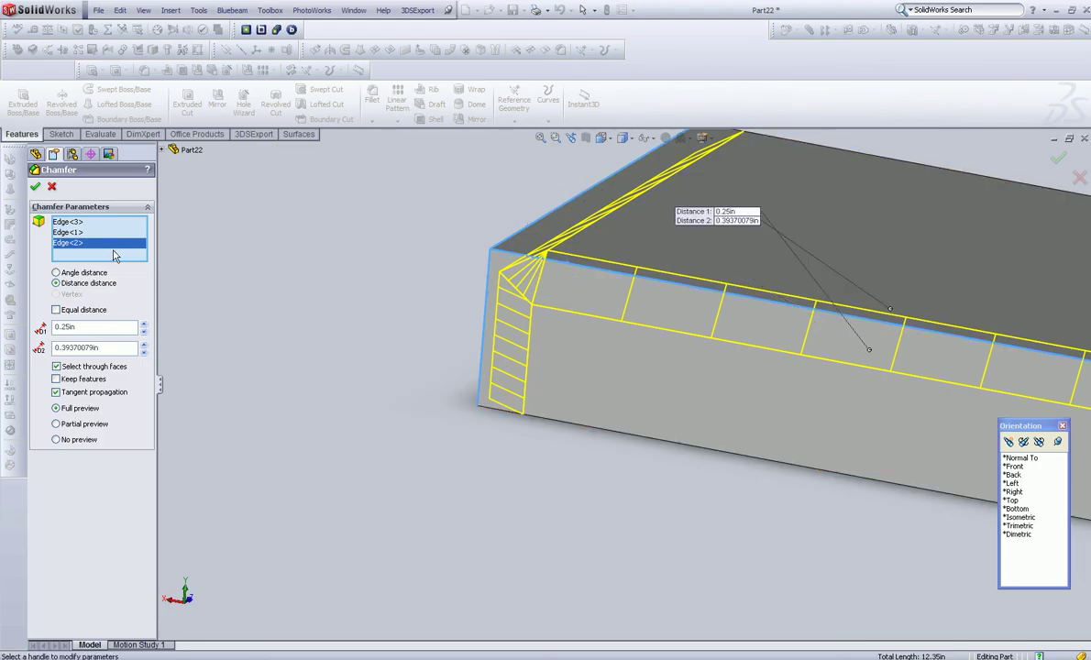
pyautogui.click(66, 222)
pyautogui.press('Delete')
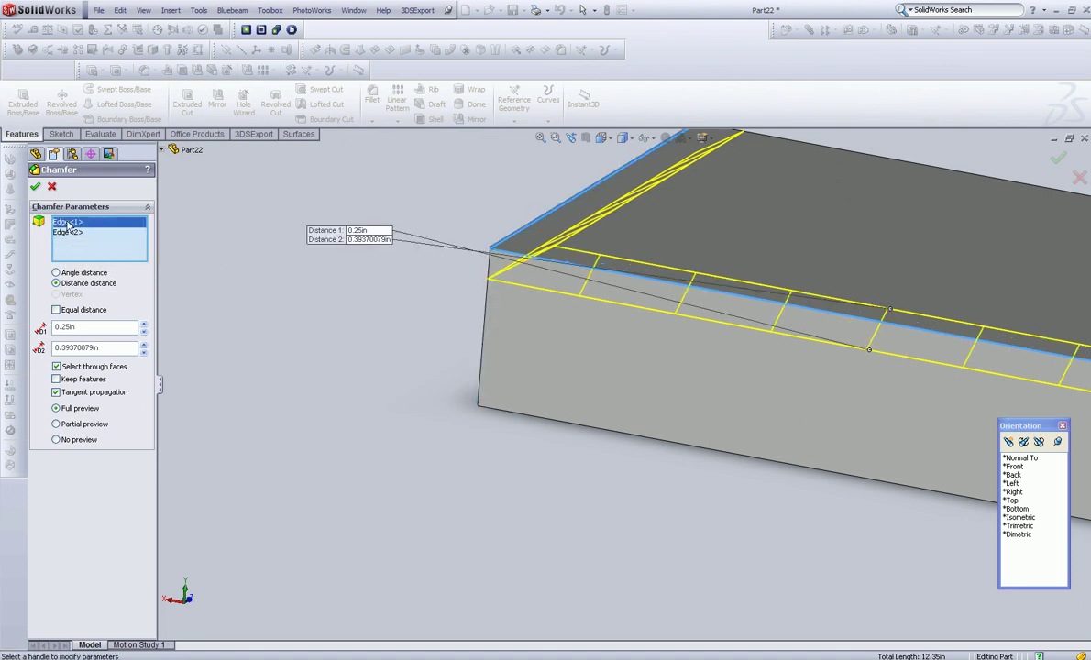
pyautogui.moveTo(449, 279); pyautogui.dragTo(484, 302, button='middle')
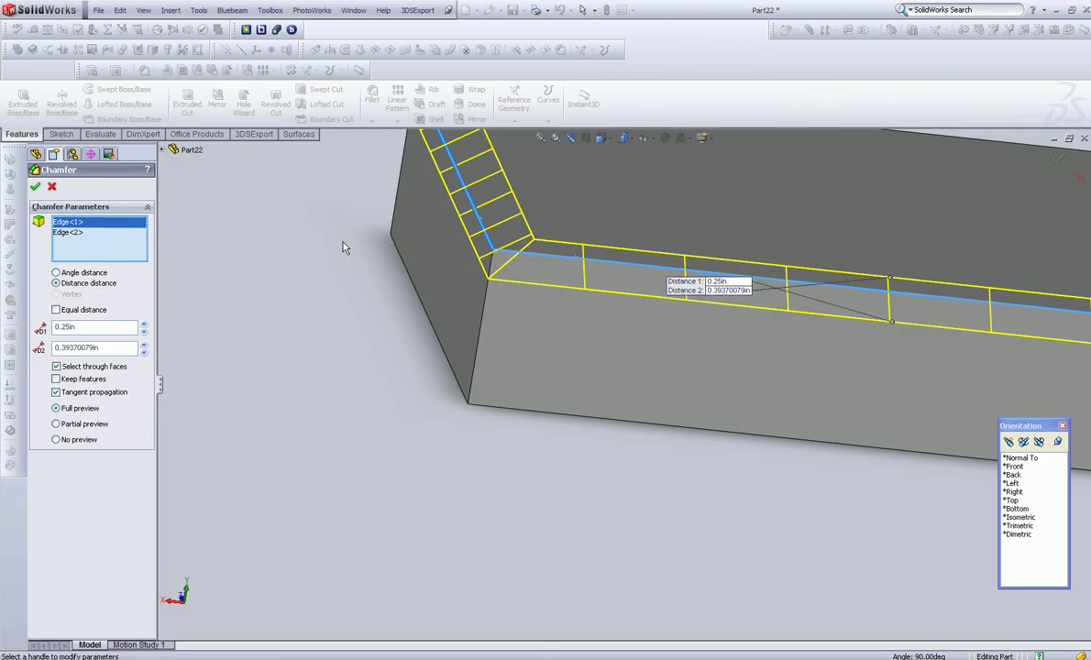
# Set the first chamfer distance to 1.00in and the second to 0.25in.
pyautogui.click(722, 283)
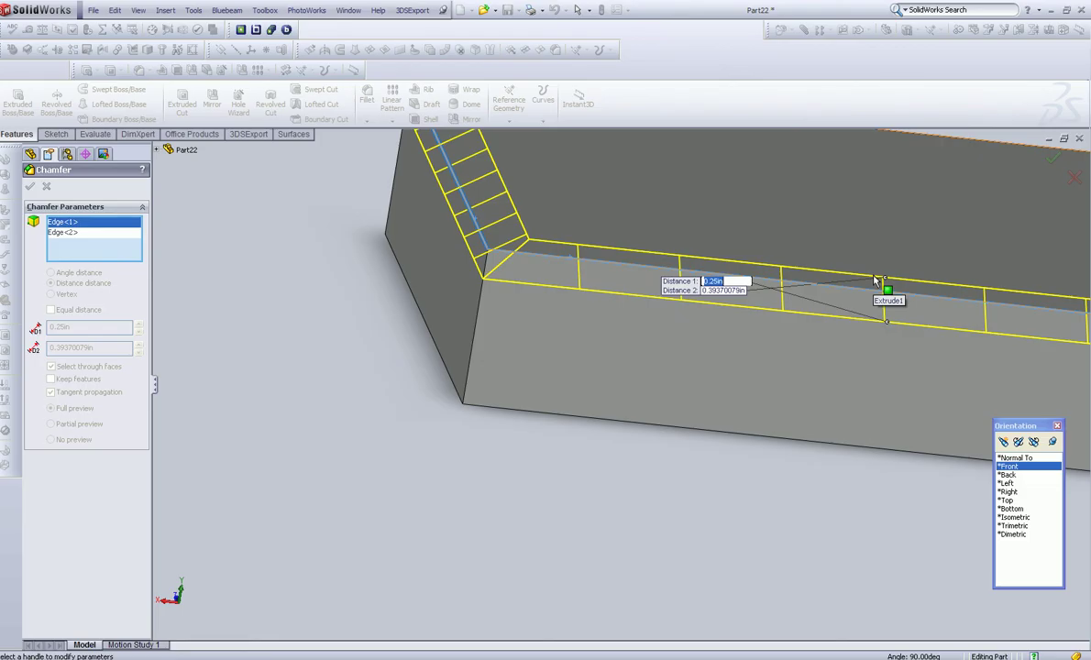
pyautogui.write('1')
pyautogui.press('Return')
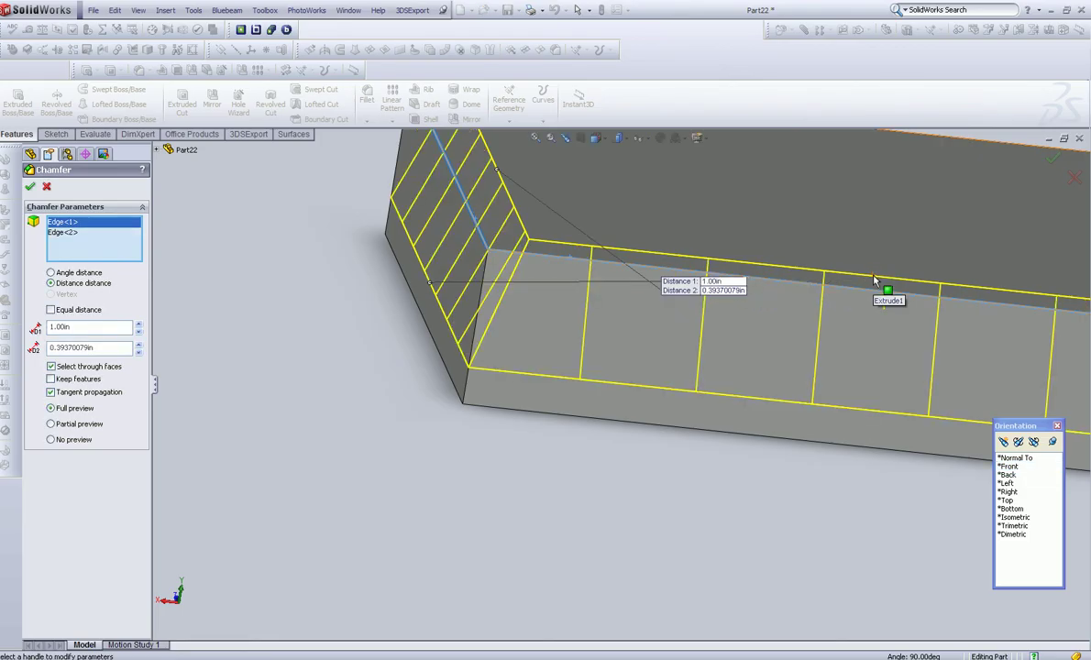
pyautogui.click(720, 291)
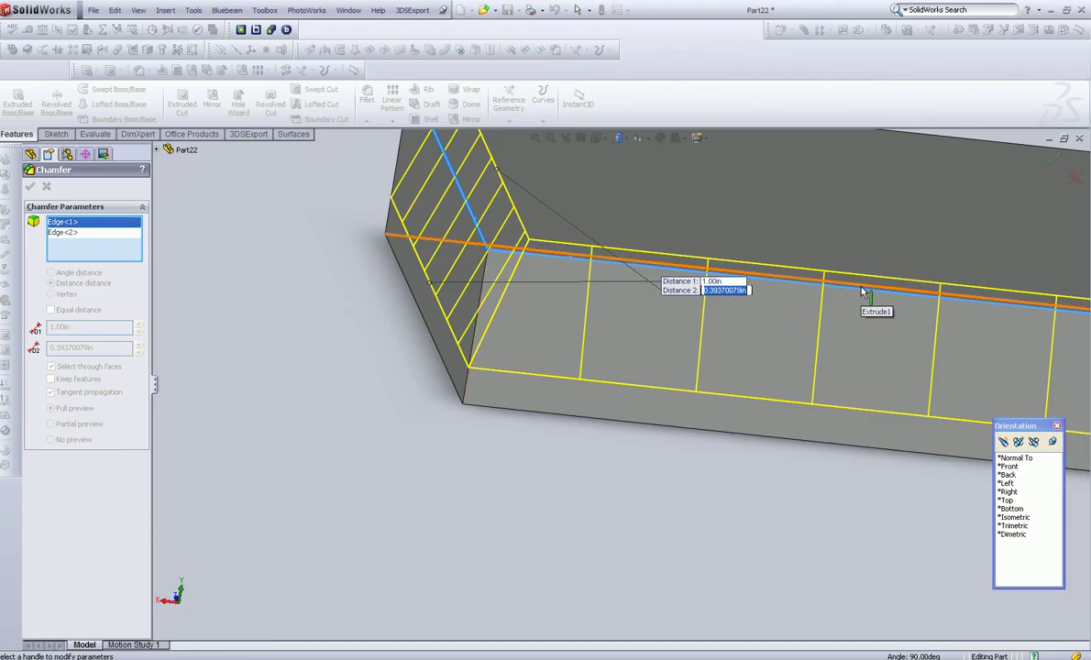
pyautogui.press('BackSpace')
pyautogui.write('.25')
pyautogui.press('Return')
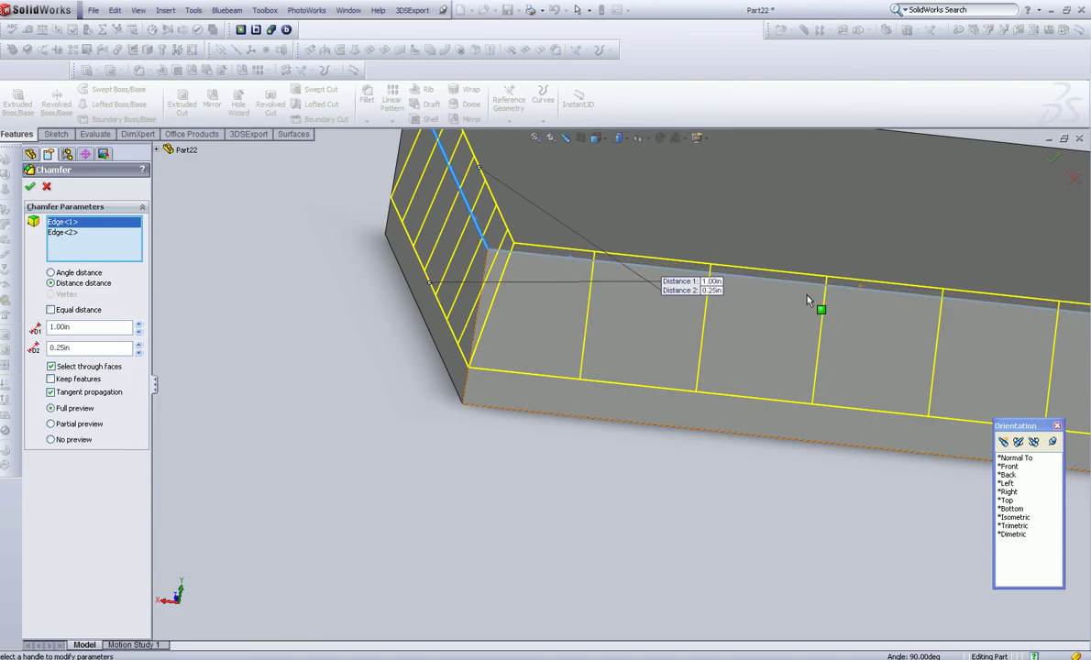
# Rotate the view to face the large side and move the distance callout to the left.
pyautogui.moveTo(614, 263); pyautogui.dragTo(603, 343, button='middle')
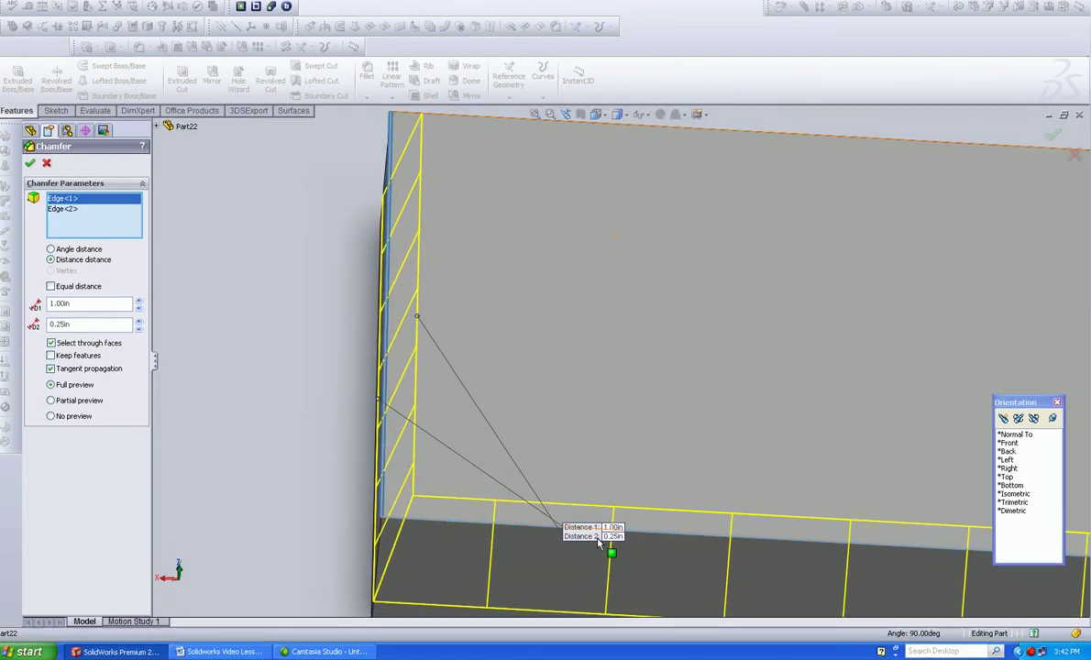
pyautogui.moveTo(601, 556); pyautogui.dragTo(259, 317)
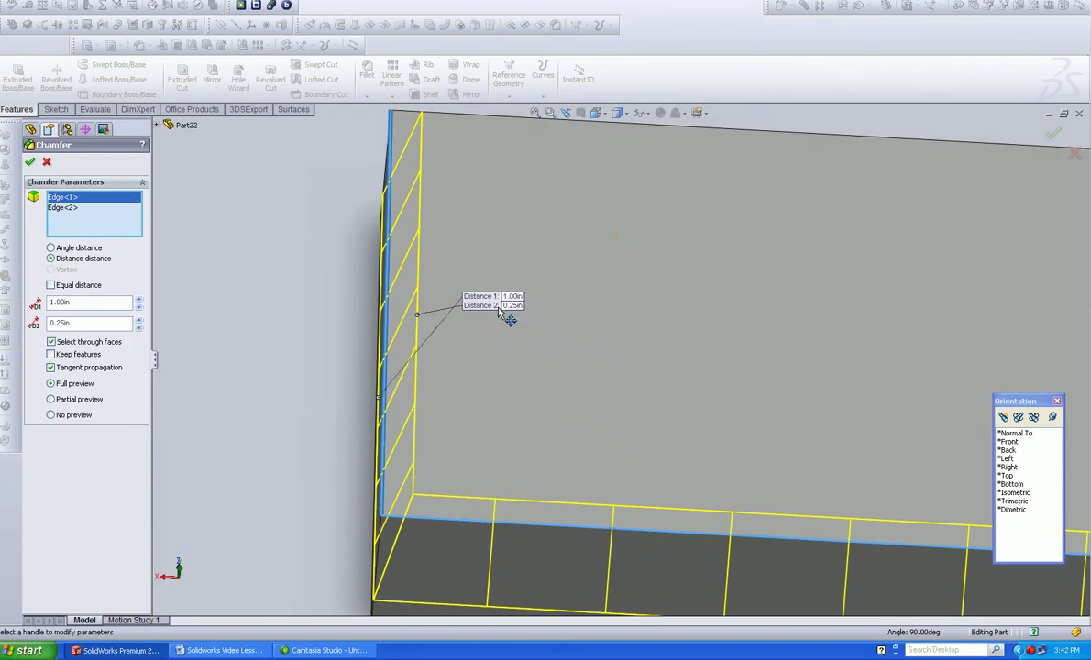
pyautogui.moveTo(541, 506); pyautogui.dragTo(332, 445, button='middle')
# Adjust the chamfer distances to 0.40in and 0.35in with the spin arrows.
pyautogui.press('z')
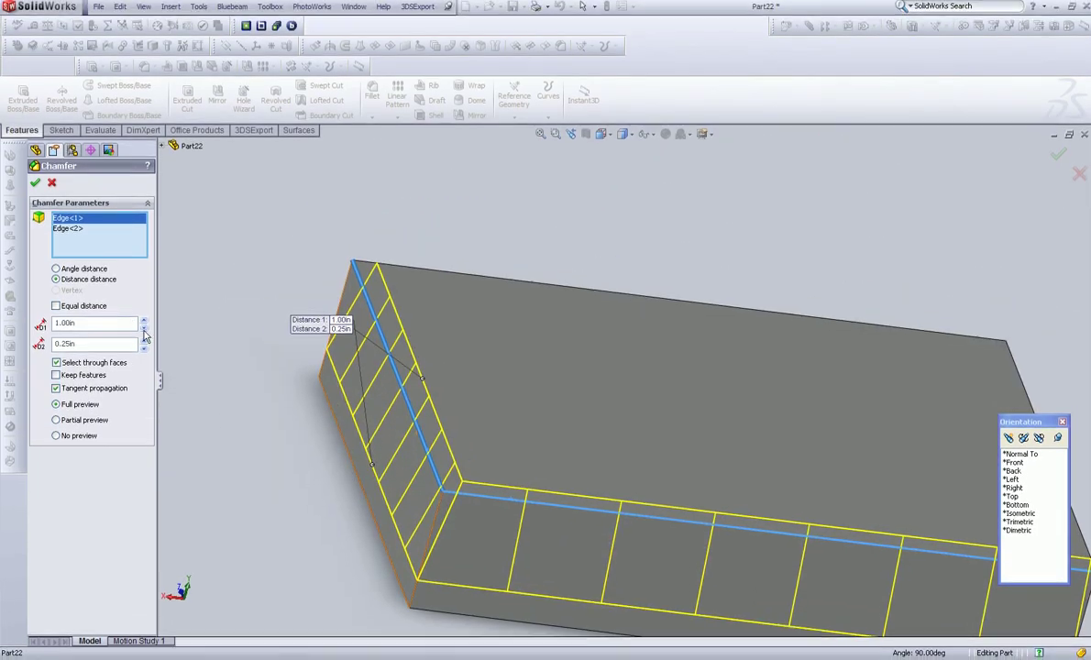
pyautogui.click(144, 327)
pyautogui.click(144, 328)
pyautogui.click(144, 327)
pyautogui.click(143, 328)
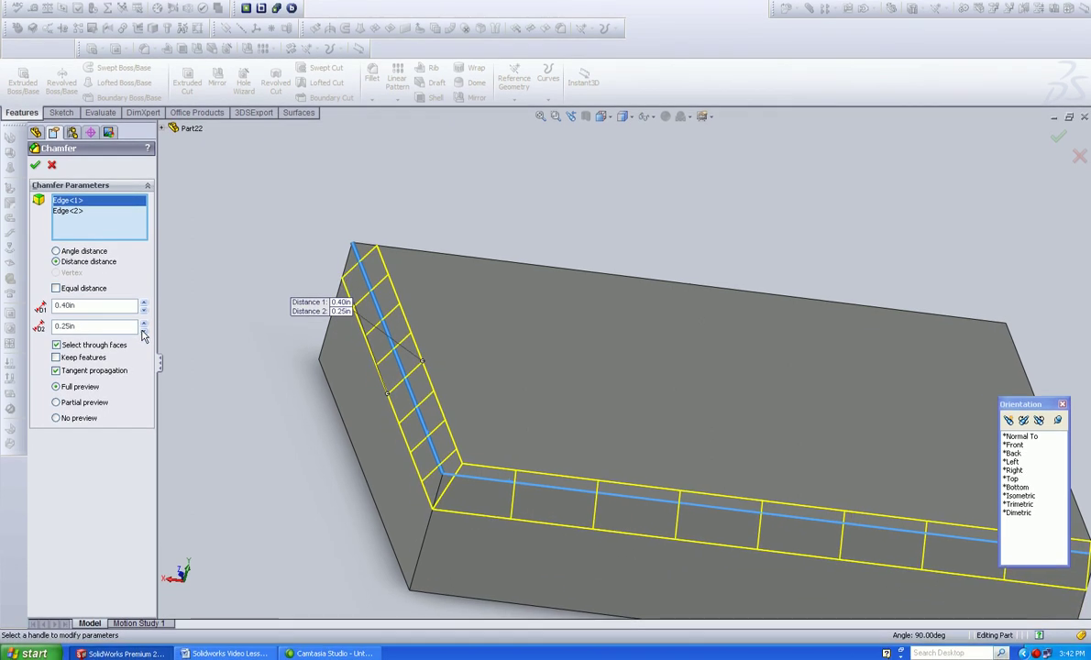
pyautogui.click(143, 325)
pyautogui.click(143, 325)
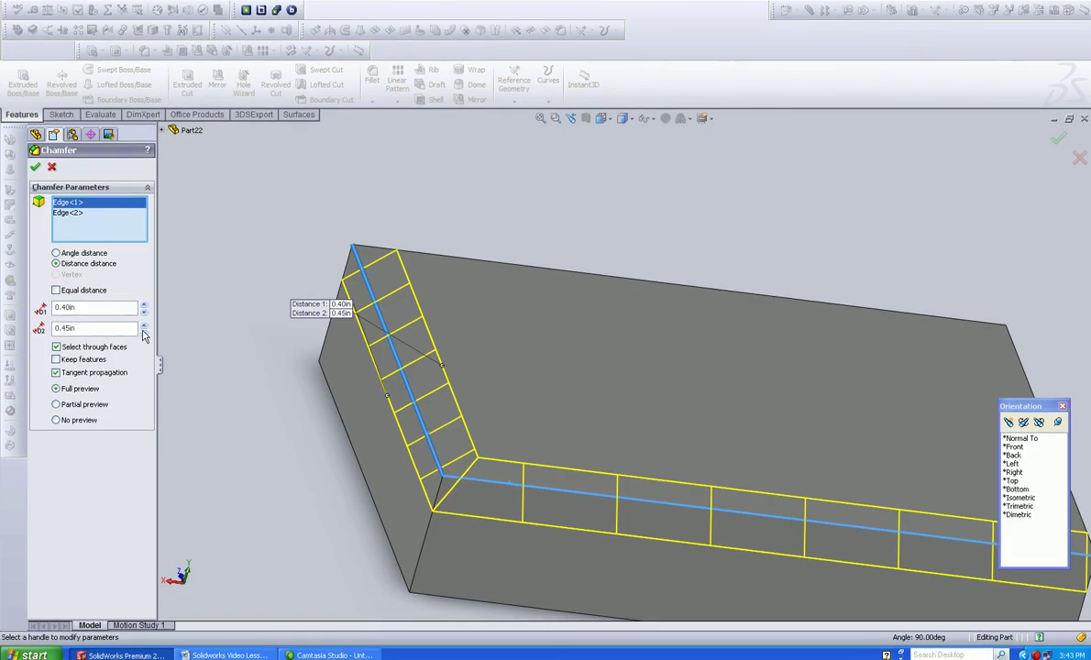
pyautogui.click(143, 337)
pyautogui.moveTo(297, 314); pyautogui.dragTo(580, 209)
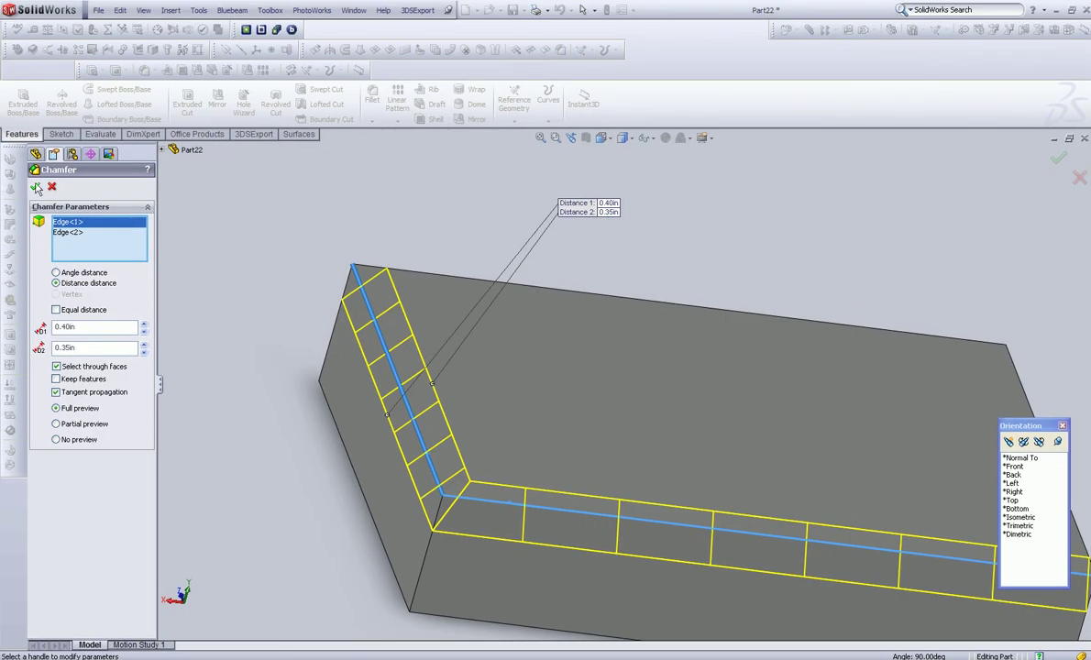
pyautogui.click(37, 187)
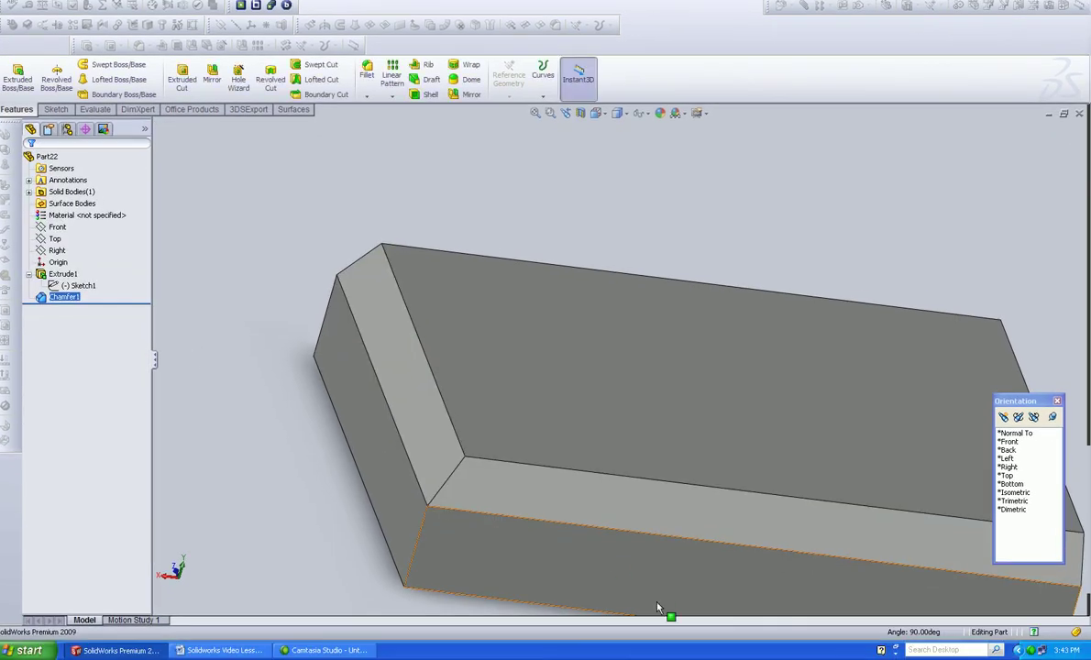
pyautogui.click(1008, 493)
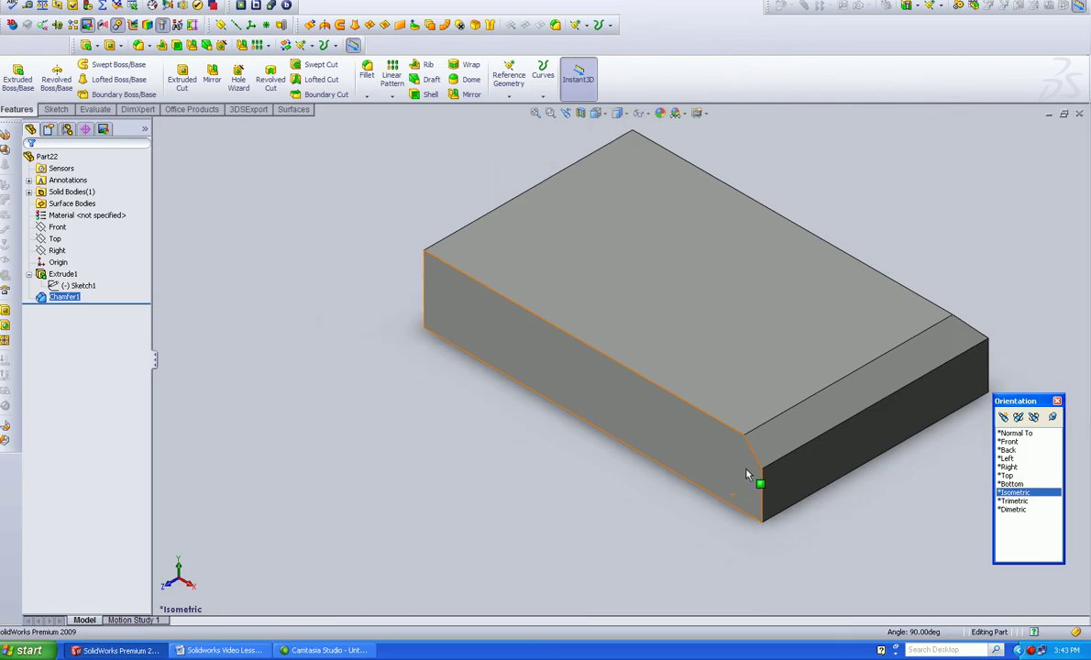
pyautogui.moveTo(750, 475); pyautogui.dragTo(787, 512, button='middle')
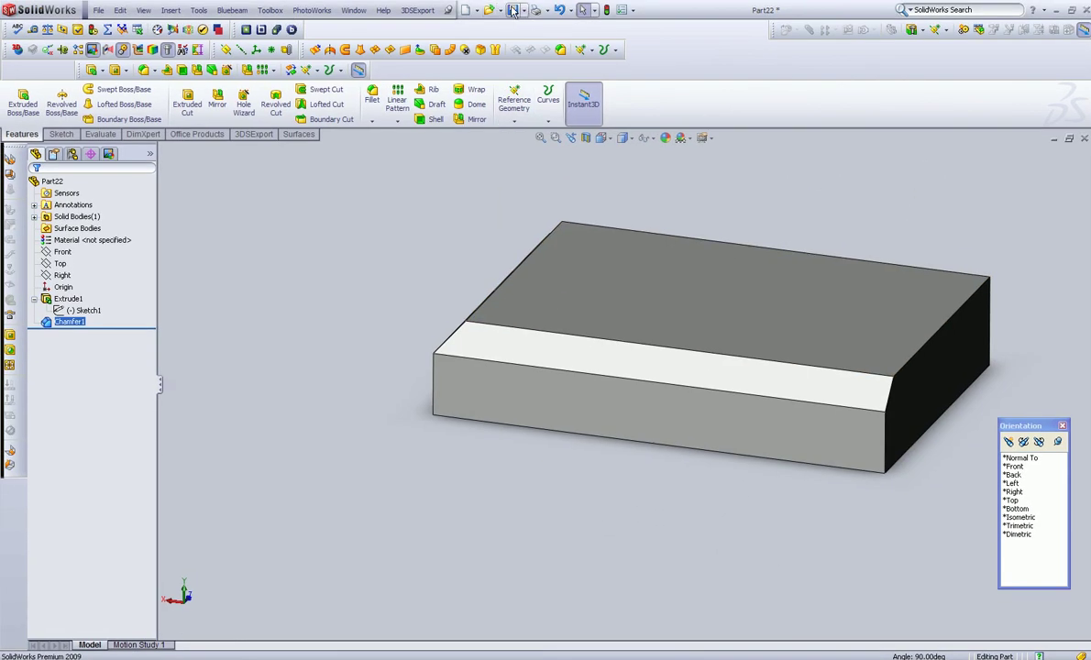